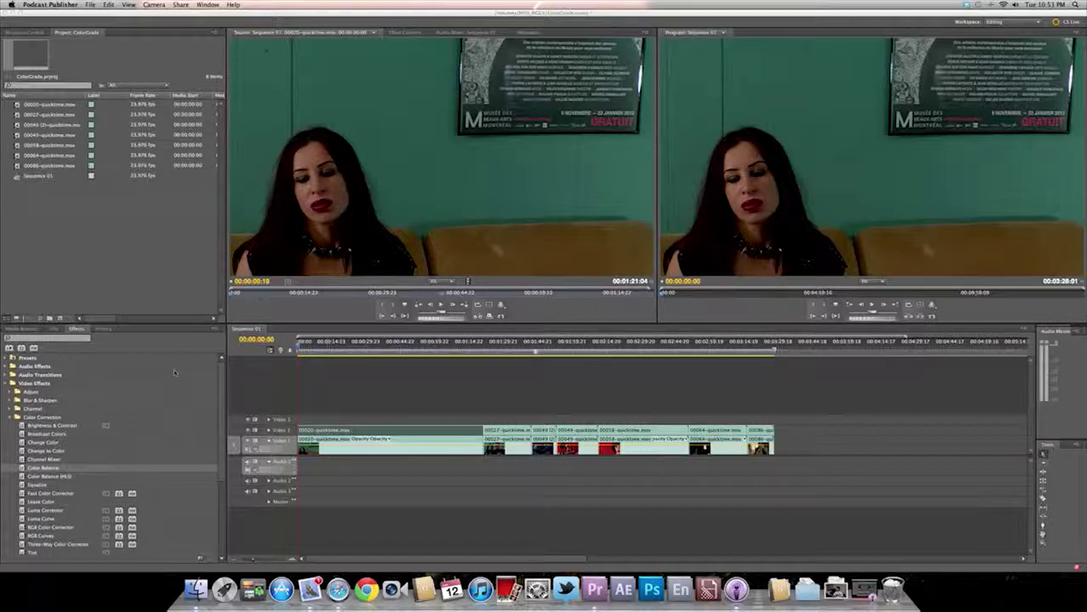
Step: Apply the Color Balance effect to the 00020 clip on Video 2 and display its effect settings
{"action": "left_click", "coordinate": [9, 417]}
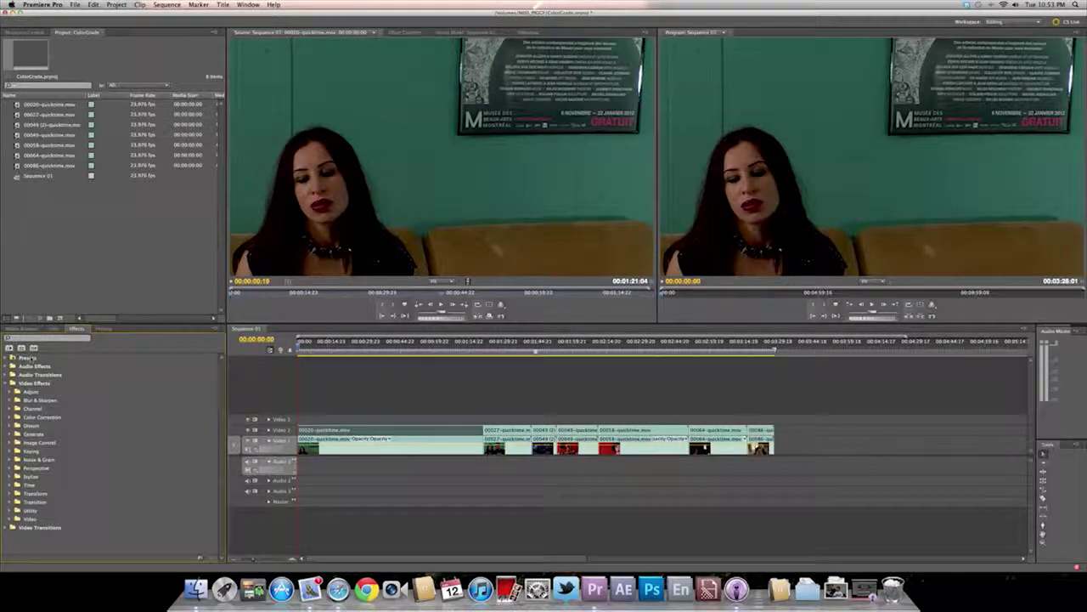
{"action": "left_click", "coordinate": [11, 417]}
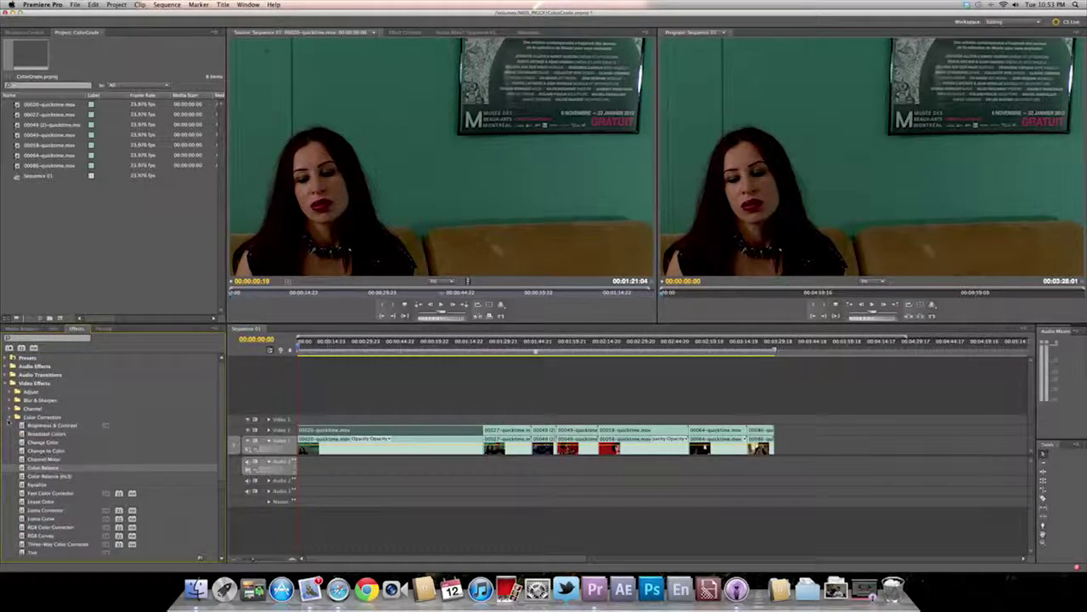
{"action": "left_click_drag", "start_coordinate": [34, 467], "coordinate": [356, 430]}
{"action": "left_click", "coordinate": [405, 31]}
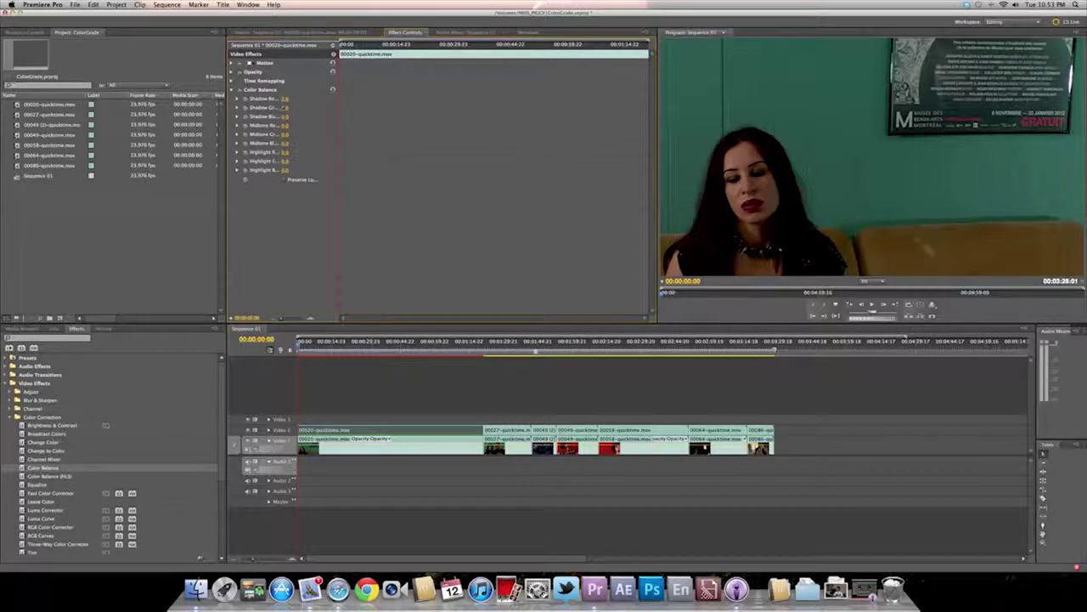
Step: Enable Preserve Luminosity in Color Balance, slightly lower the shadow red balance and set the shadow green balance to -14
{"action": "left_click", "coordinate": [285, 180]}
{"action": "left_click_drag", "start_coordinate": [286, 99], "coordinate": [295, 99]}
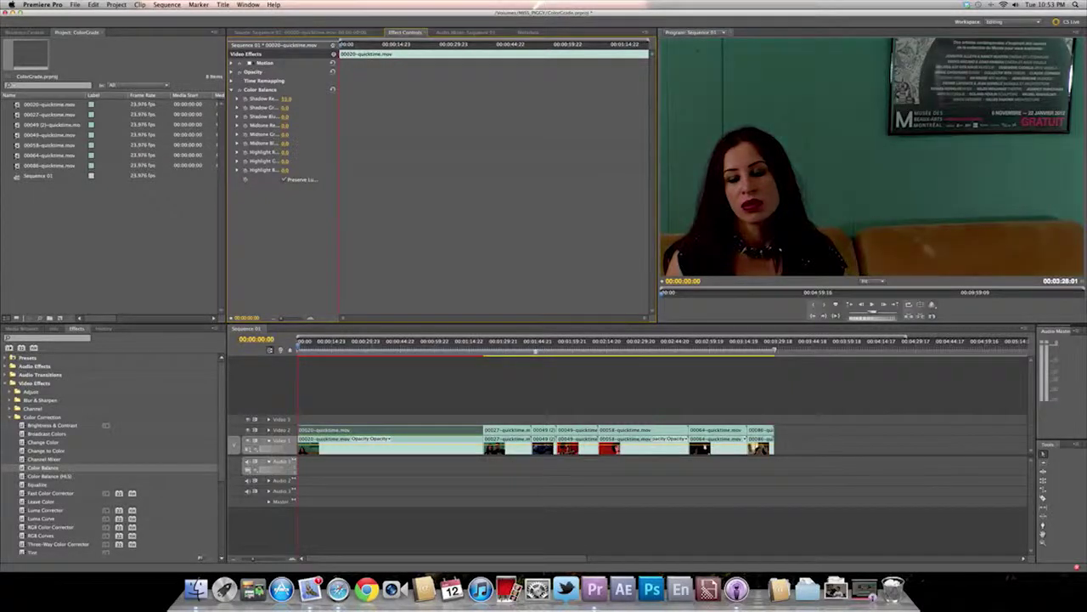
{"action": "mouse_move", "coordinate": [296, 99]}
{"action": "left_mouse_down"}
{"action": "mouse_move", "coordinate": [273, 99]}
{"action": "mouse_move", "coordinate": [288, 108]}
{"action": "left_mouse_up"}
Step: Compare the shot with and without the shadow adjustments by disabling and re-enabling Color Balance several times
{"action": "left_click", "coordinate": [239, 90]}
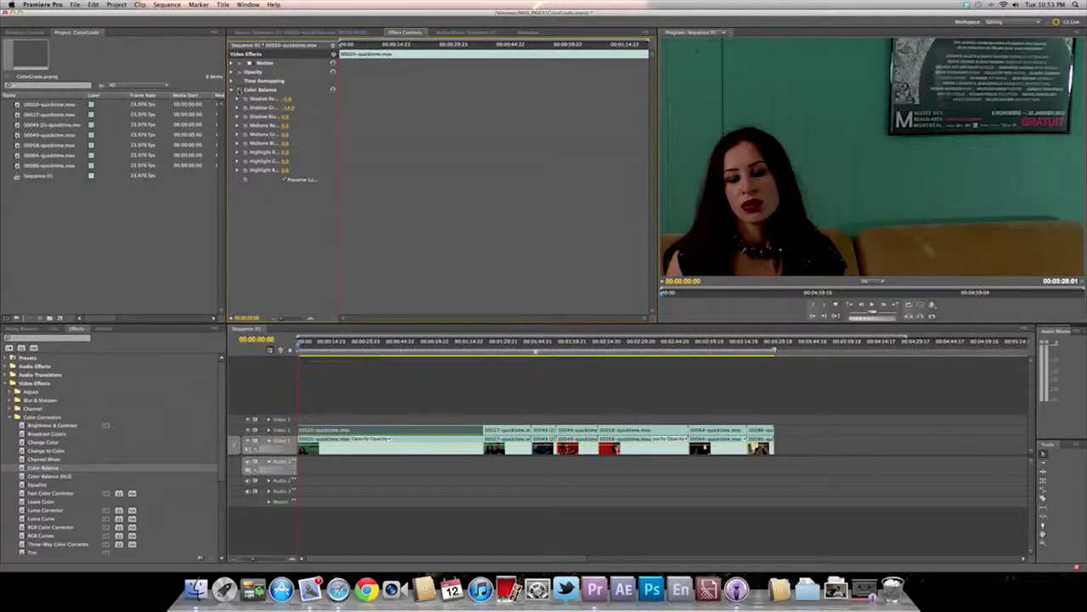
{"action": "left_click", "coordinate": [240, 90]}
{"action": "left_click", "coordinate": [240, 90]}
{"action": "left_click", "coordinate": [240, 90]}
{"action": "left_click", "coordinate": [239, 90]}
{"action": "left_click", "coordinate": [239, 89]}
{"action": "left_click", "coordinate": [238, 89]}
{"action": "left_click", "coordinate": [239, 89]}
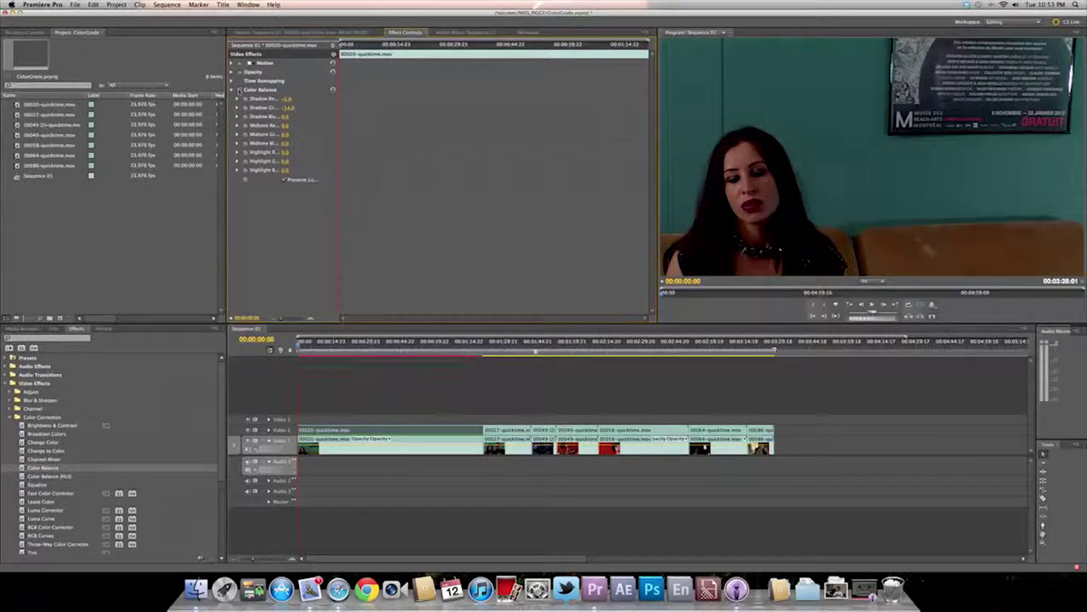
Step: Slightly raise the shadow blue balance and set the midtone balance to red -15 and green -12
{"action": "left_click_drag", "start_coordinate": [287, 117], "coordinate": [294, 117]}
{"action": "mouse_move", "coordinate": [286, 125]}
{"action": "left_mouse_down"}
{"action": "mouse_move", "coordinate": [296, 126]}
{"action": "mouse_move", "coordinate": [277, 126]}
{"action": "left_mouse_up"}
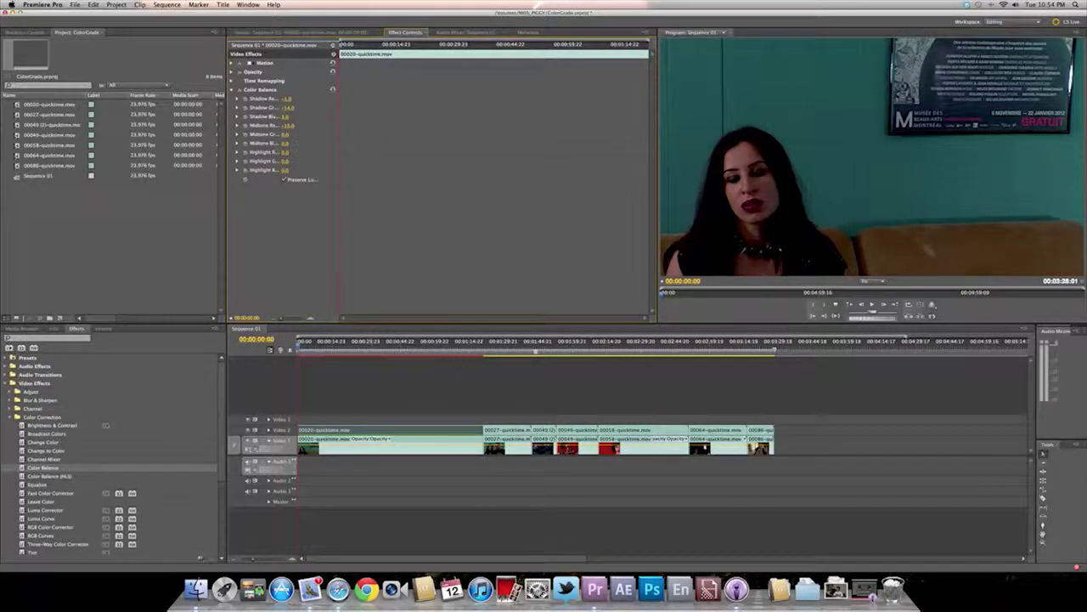
{"action": "left_click", "coordinate": [240, 90]}
{"action": "left_click", "coordinate": [239, 90]}
{"action": "left_click_drag", "start_coordinate": [287, 134], "coordinate": [277, 134]}
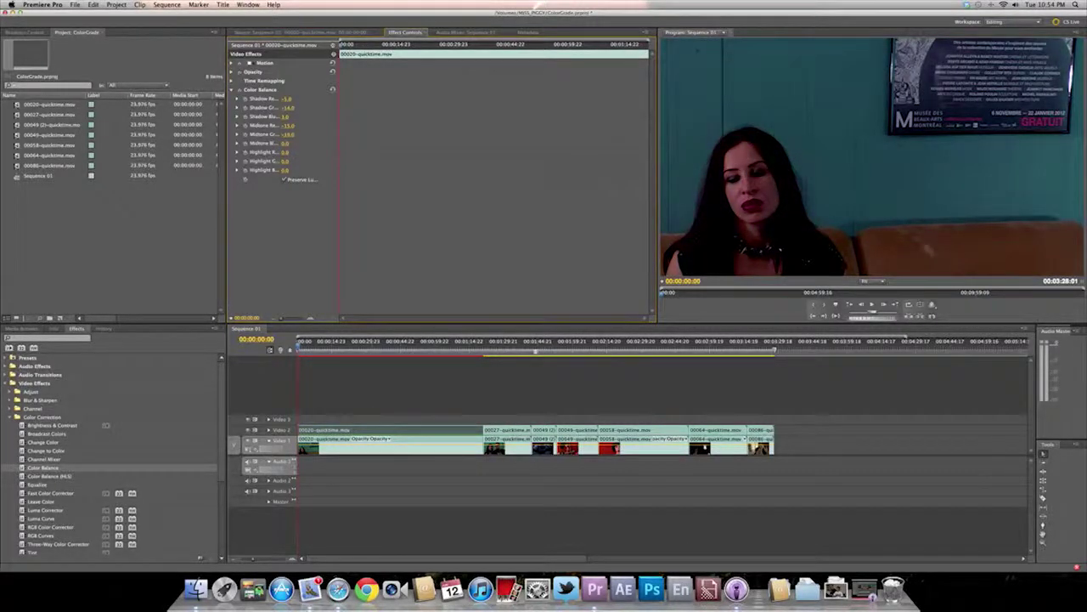
{"action": "left_click_drag", "start_coordinate": [287, 134], "coordinate": [292, 136]}
Step: Set midtone blue to -1, highlight red to -13 and highlight green to 4, and lower the highlight blue balance
{"action": "left_click_drag", "start_coordinate": [283, 146], "coordinate": [311, 160]}
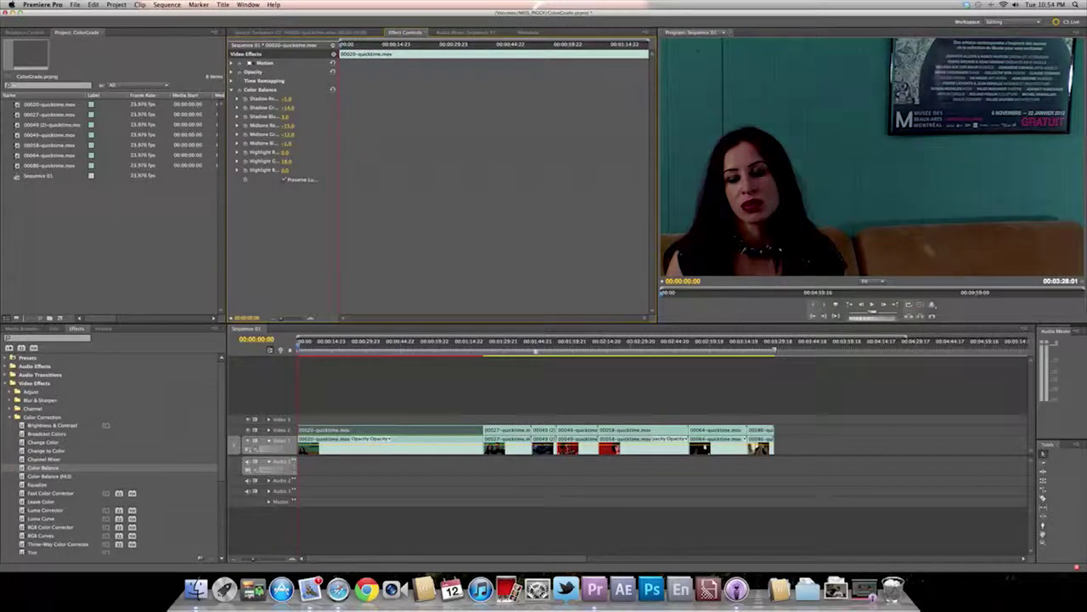
{"action": "left_click_drag", "start_coordinate": [293, 154], "coordinate": [275, 154]}
{"action": "left_click_drag", "start_coordinate": [268, 153], "coordinate": [292, 170]}
Step: Examine the full shadow, midtone and highlight grade against the original image by switching Color Balance off and on
{"action": "left_click", "coordinate": [239, 90]}
{"action": "left_click", "coordinate": [240, 90]}
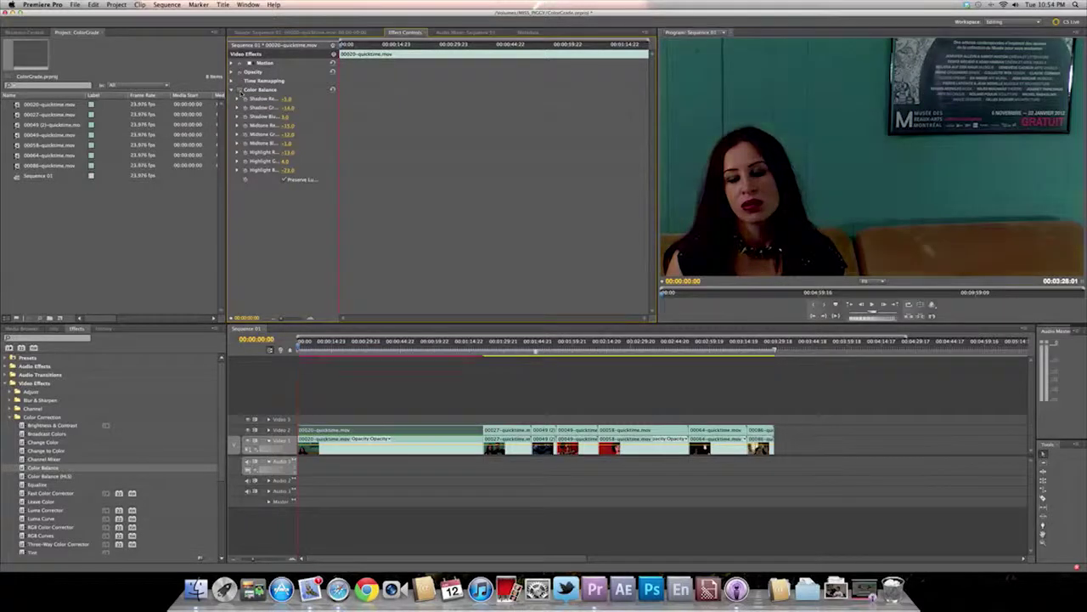
{"action": "left_click", "coordinate": [240, 90]}
{"action": "left_click", "coordinate": [239, 90]}
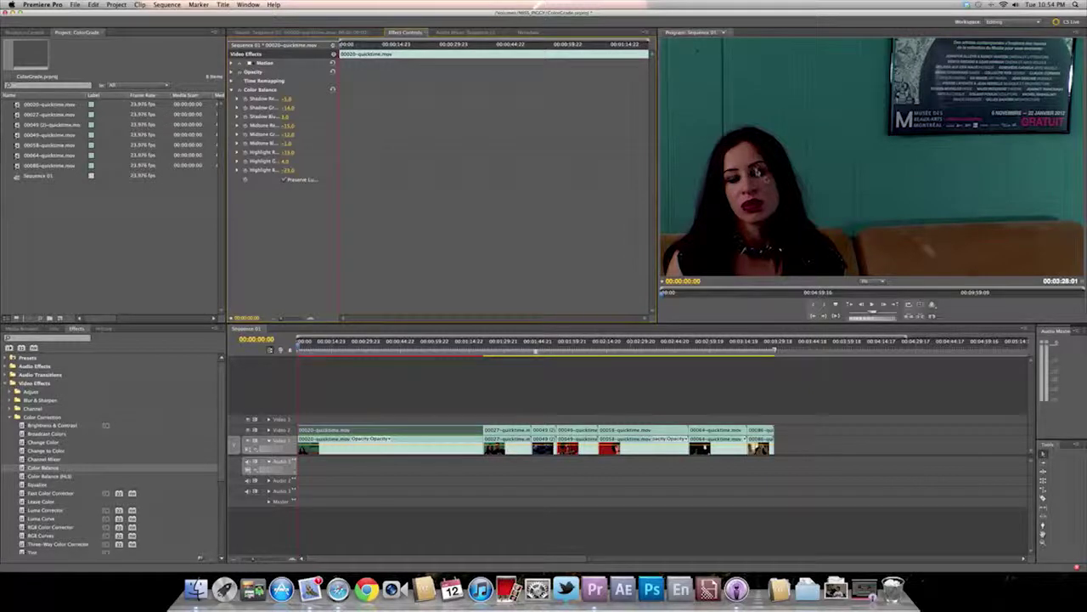
{"action": "left_click", "coordinate": [239, 89]}
{"action": "left_click", "coordinate": [239, 90]}
{"action": "left_click", "coordinate": [239, 89]}
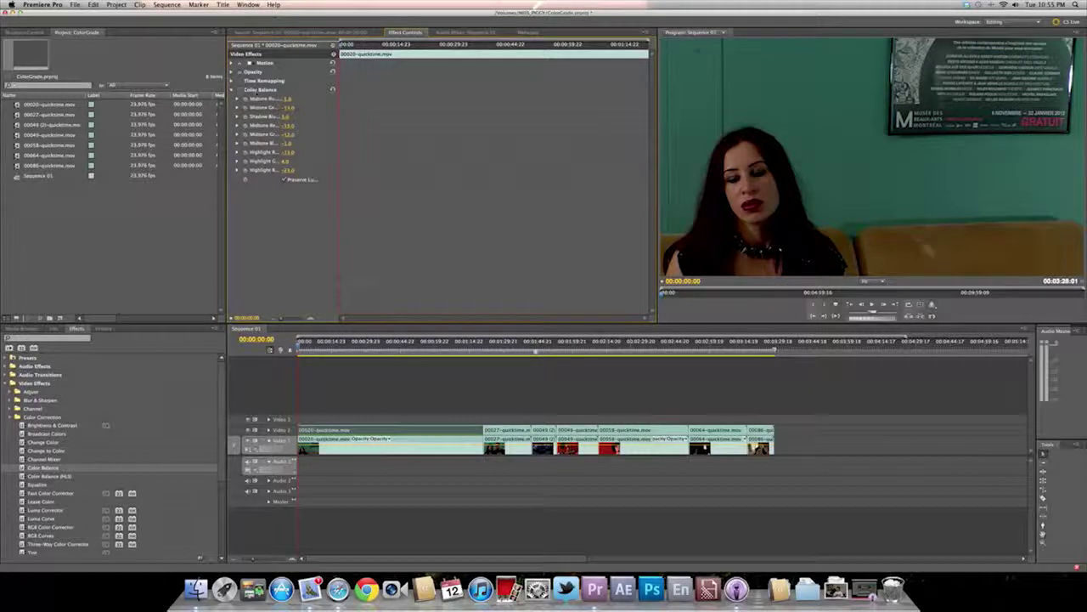
{"action": "left_click", "coordinate": [238, 89]}
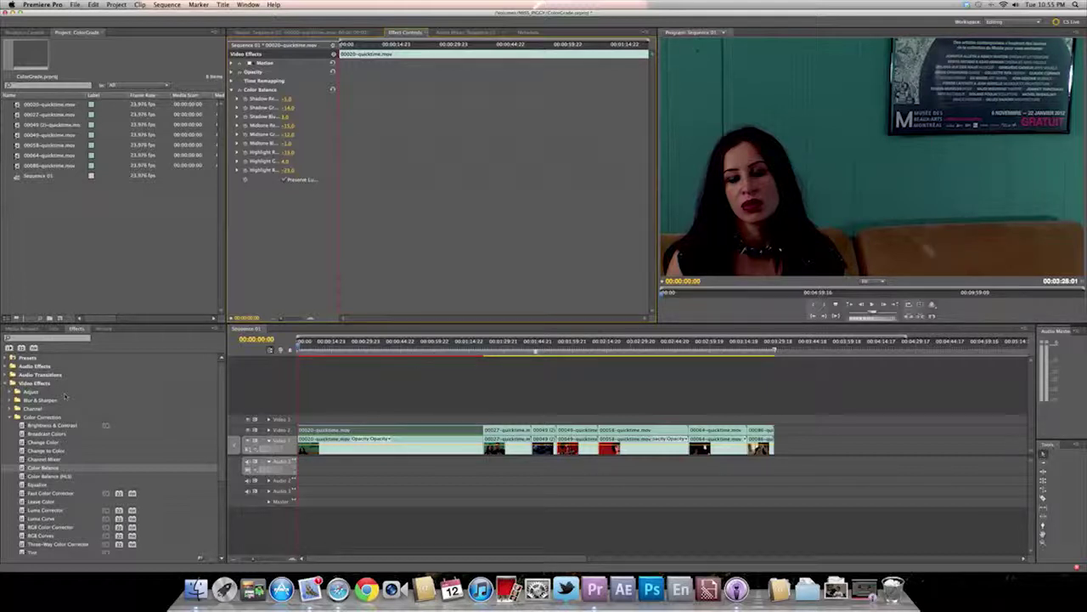
Step: Add the Color Balance (RGB) effect from Image Control to the graded 00020 clip
{"action": "left_click", "coordinate": [13, 416]}
{"action": "left_click", "coordinate": [10, 442]}
{"action": "left_click_drag", "start_coordinate": [26, 463], "coordinate": [306, 441]}
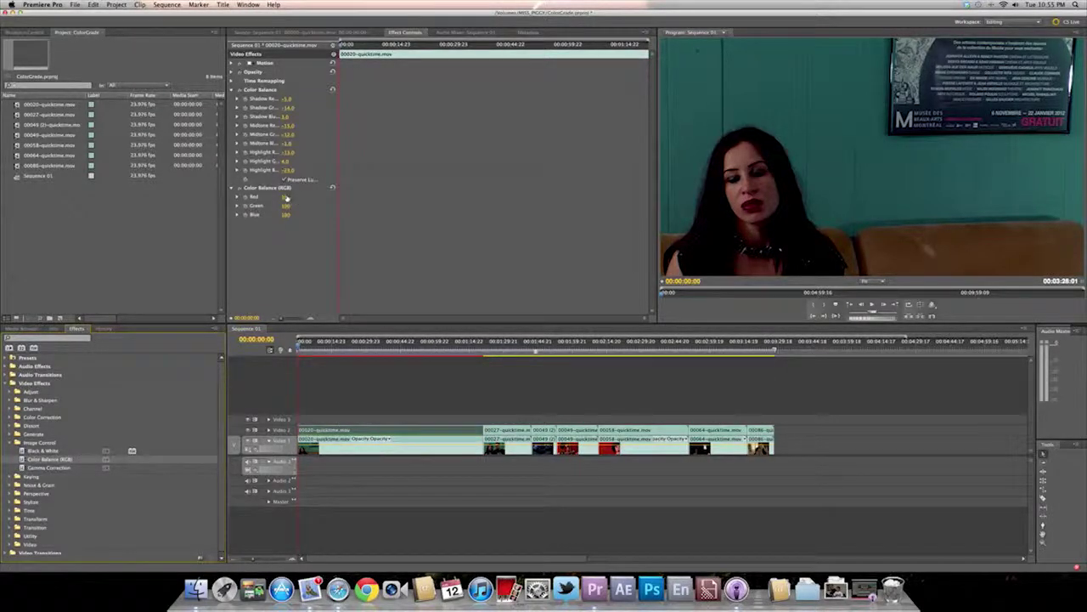
Step: Set Color Balance (RGB) to red 107, green 101 and blue 104, and compare the image with each effect off and on
{"action": "left_click_drag", "start_coordinate": [286, 197], "coordinate": [285, 197]}
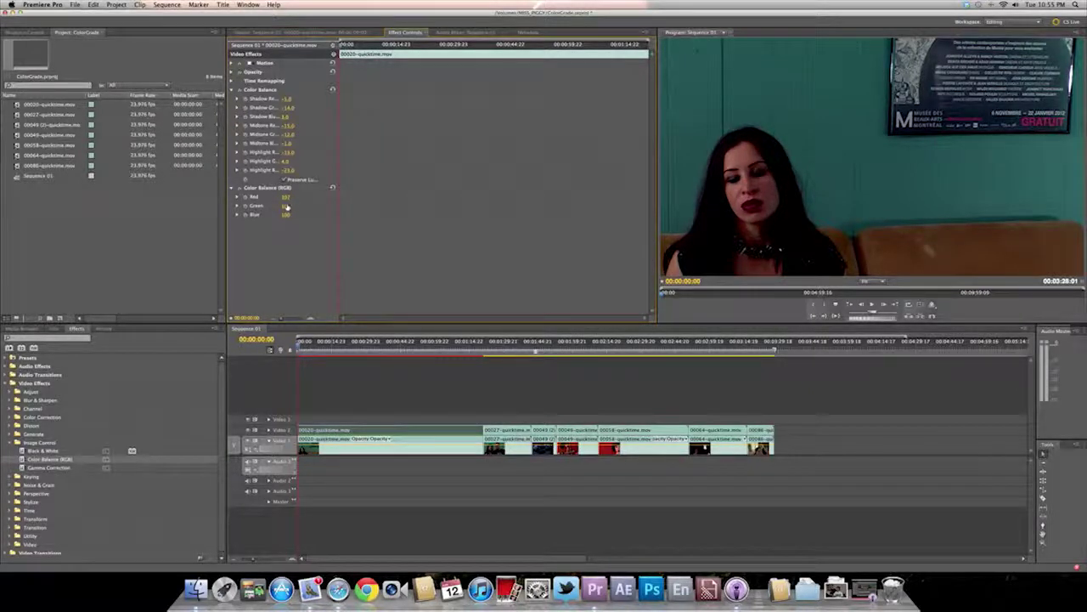
{"action": "left_click_drag", "start_coordinate": [285, 206], "coordinate": [291, 215]}
{"action": "left_click", "coordinate": [240, 189]}
{"action": "left_click", "coordinate": [239, 188]}
{"action": "left_click", "coordinate": [240, 189]}
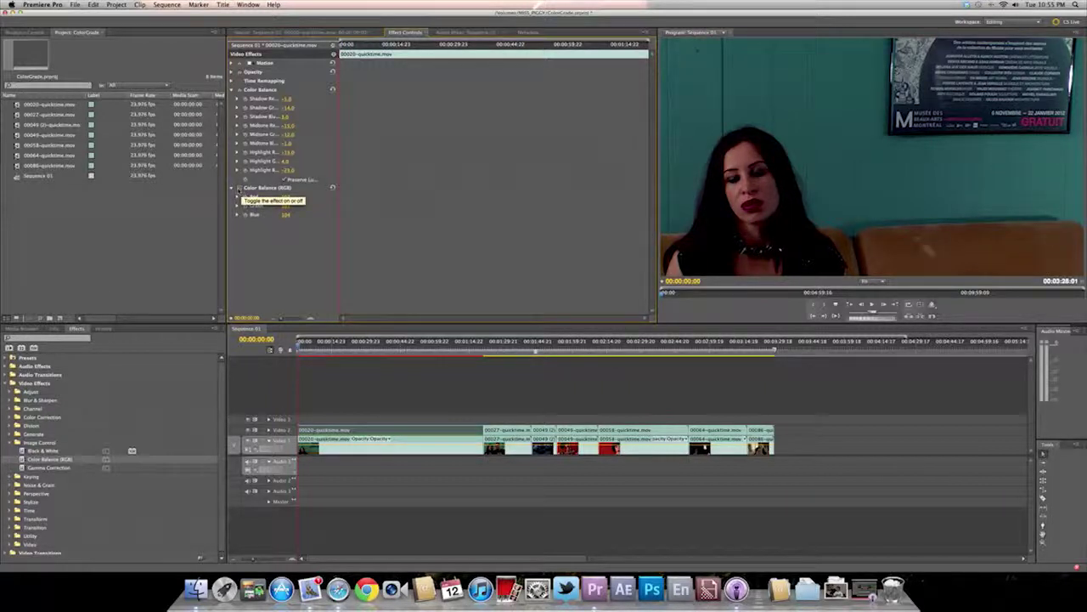
{"action": "left_click", "coordinate": [241, 90]}
{"action": "left_click", "coordinate": [240, 90]}
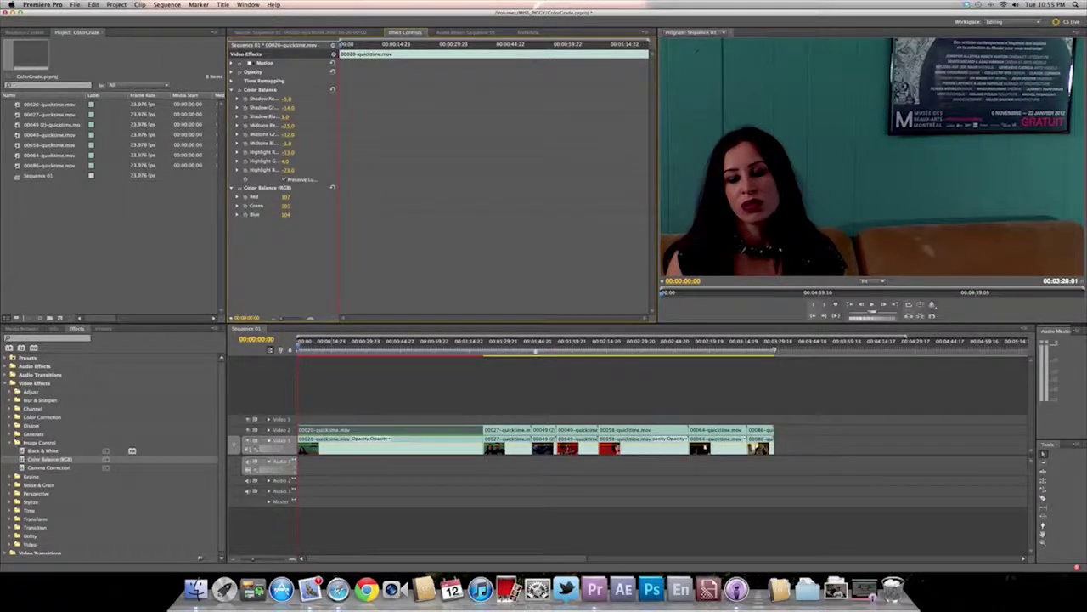
Step: Apply Color Balance to the 00027 clip on Video 2 and enable its Preserve Luminosity option
{"action": "left_click", "coordinate": [10, 443]}
{"action": "left_click", "coordinate": [10, 418]}
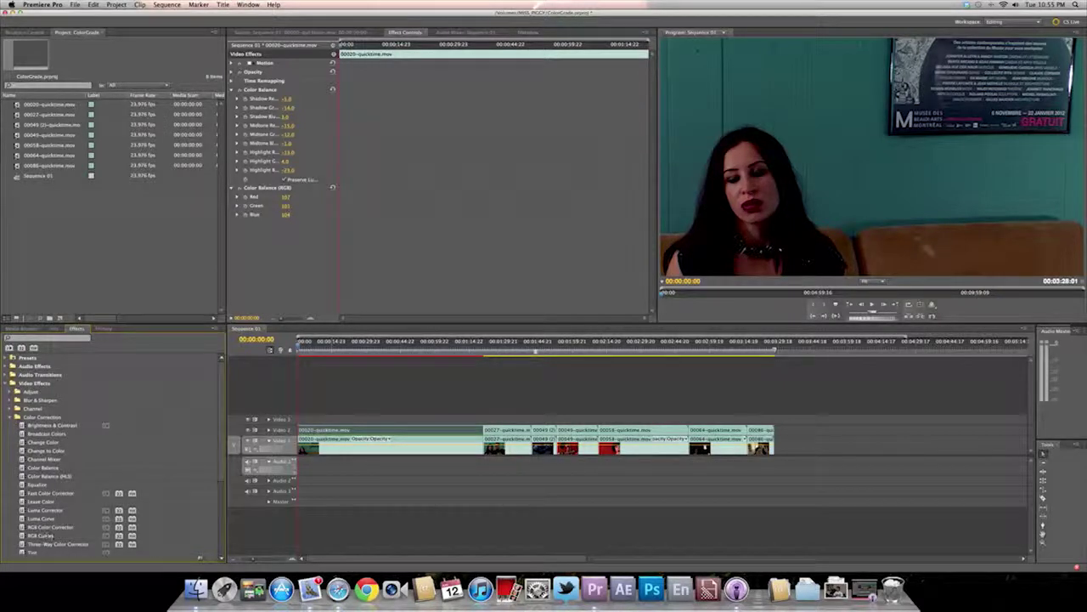
{"action": "left_click", "coordinate": [490, 342]}
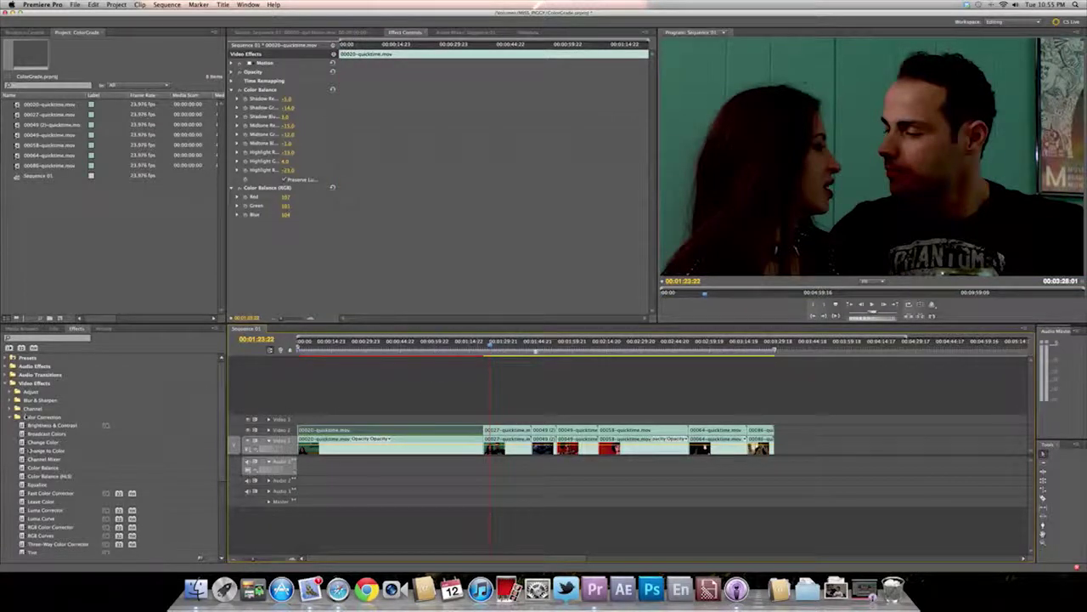
{"action": "left_click_drag", "start_coordinate": [25, 469], "coordinate": [508, 417]}
{"action": "left_click", "coordinate": [283, 180]}
Step: Examine how Preserve Luminosity affects the 00020 clip at 00:00:49:15 by repeatedly switching the option off and on
{"action": "left_click_drag", "start_coordinate": [491, 343], "coordinate": [411, 343]}
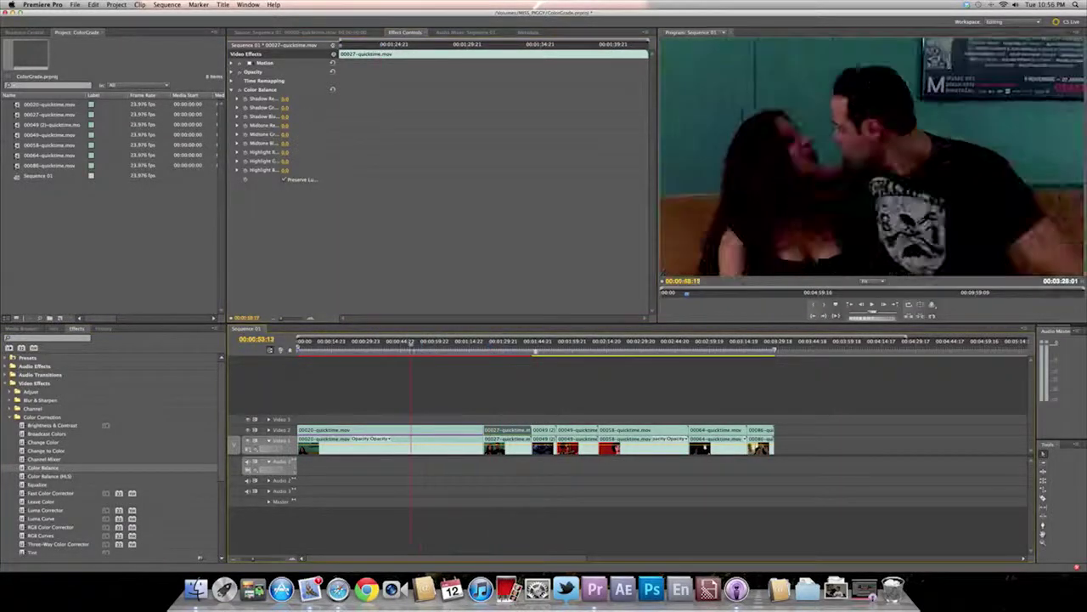
{"action": "left_click", "coordinate": [284, 180]}
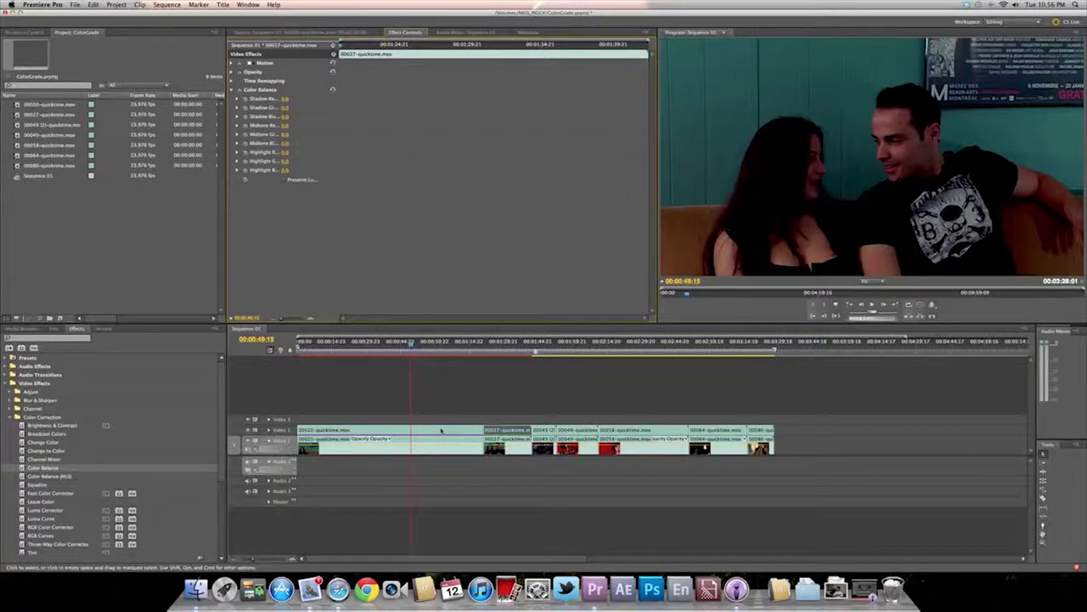
{"action": "left_click", "coordinate": [435, 427]}
{"action": "left_click", "coordinate": [285, 180]}
{"action": "left_click", "coordinate": [284, 180]}
{"action": "left_click", "coordinate": [284, 180]}
{"action": "left_click", "coordinate": [285, 181]}
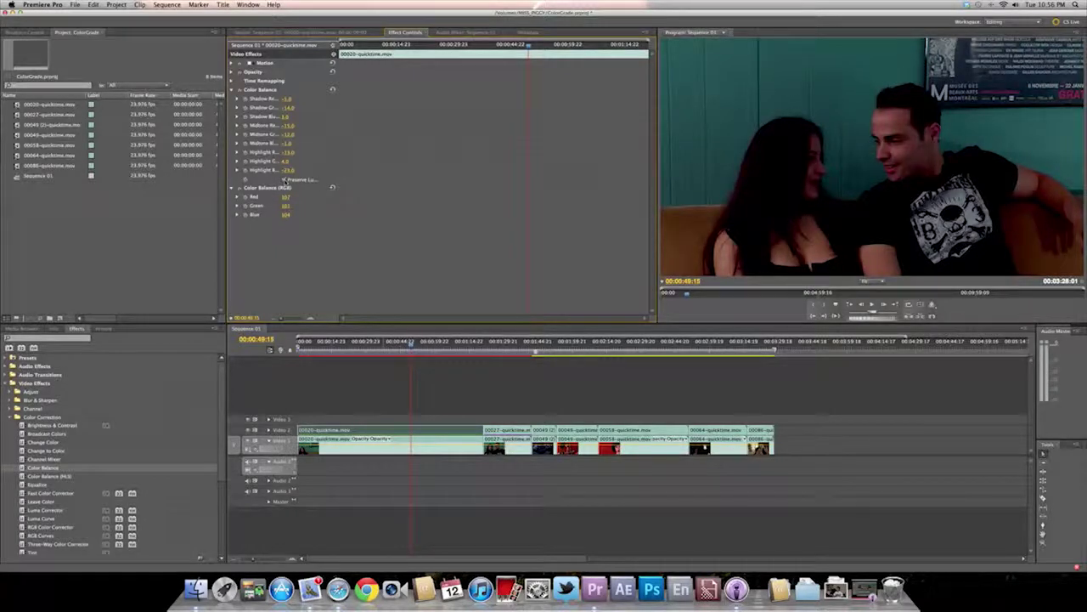
{"action": "left_click", "coordinate": [285, 181]}
{"action": "left_click", "coordinate": [285, 181]}
{"action": "left_click", "coordinate": [285, 181]}
{"action": "left_click", "coordinate": [285, 181]}
{"action": "left_click", "coordinate": [286, 181]}
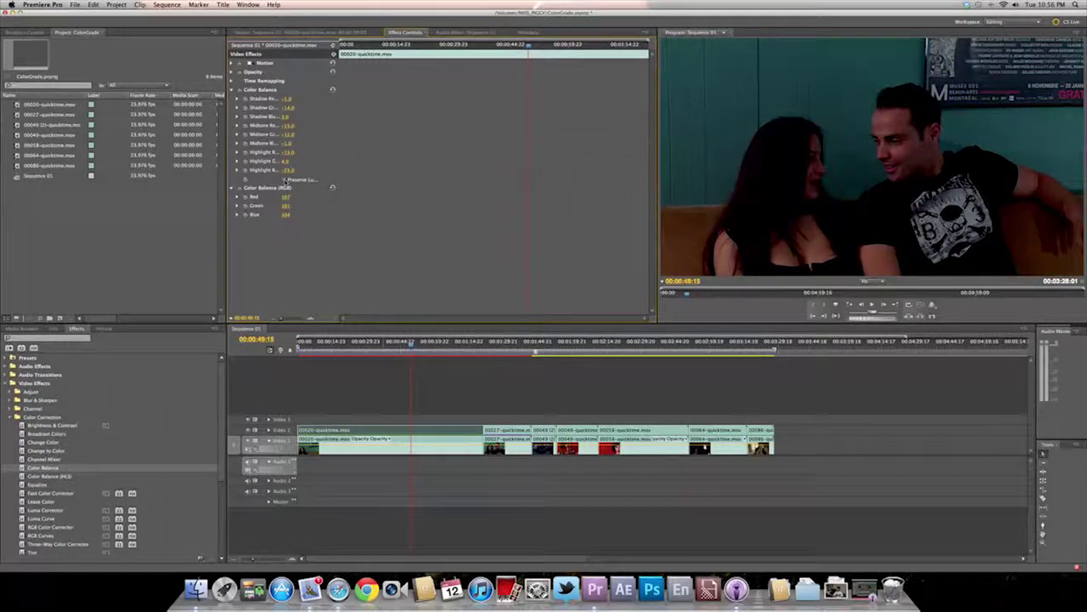
{"action": "left_click", "coordinate": [286, 181]}
{"action": "left_click", "coordinate": [285, 181]}
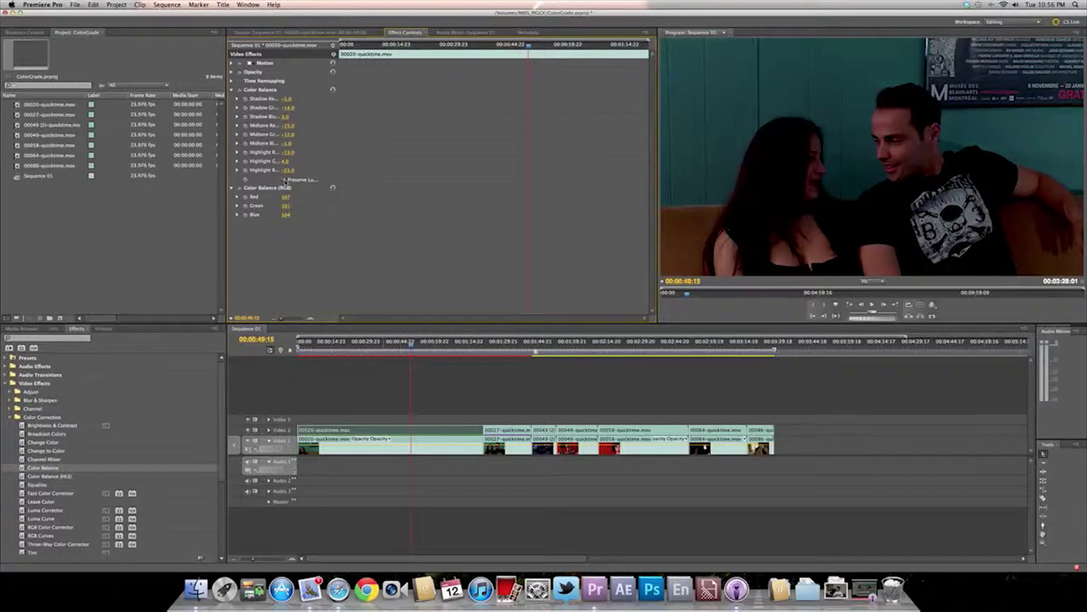
{"action": "left_click", "coordinate": [285, 181]}
Step: Play across the cut, select the 00027 clip on Video 2 and place the playhead at 00:01:22:23
{"action": "left_click_drag", "start_coordinate": [412, 343], "coordinate": [460, 341]}
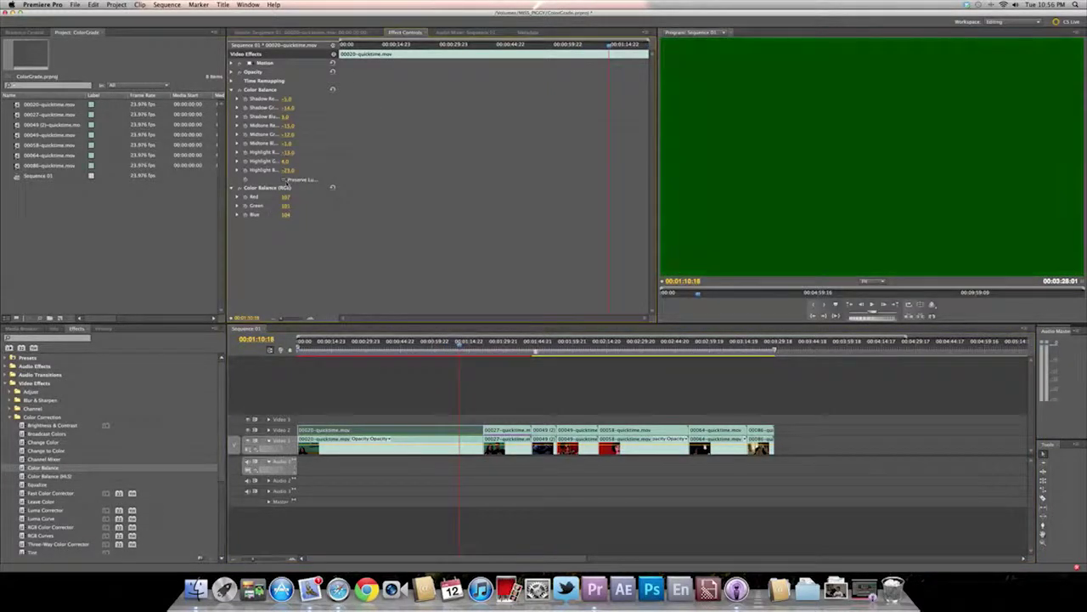
{"action": "key", "text": "space"}
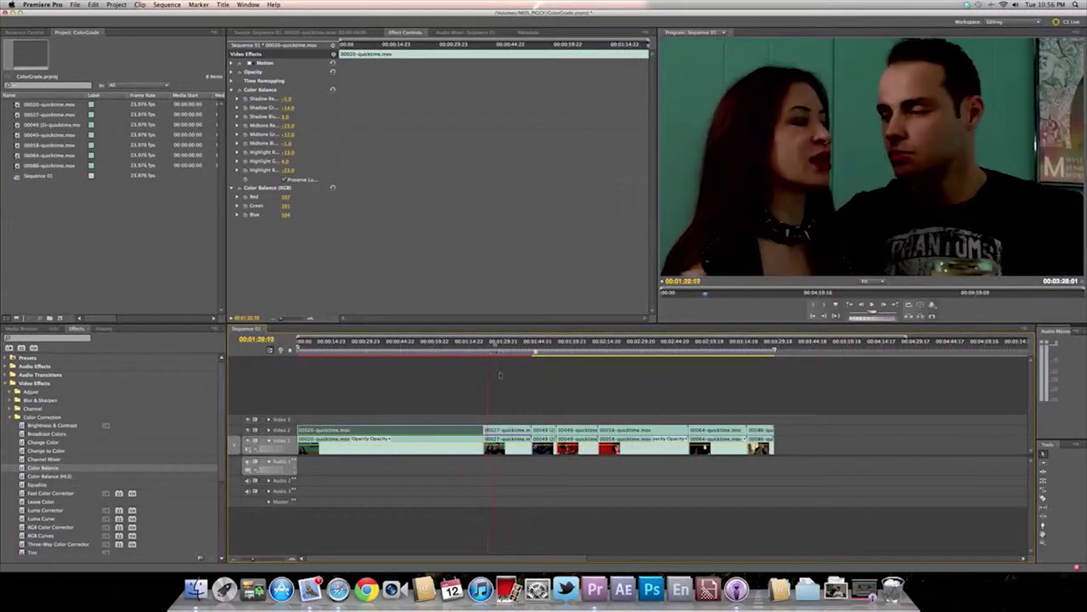
{"action": "left_click", "coordinate": [486, 344]}
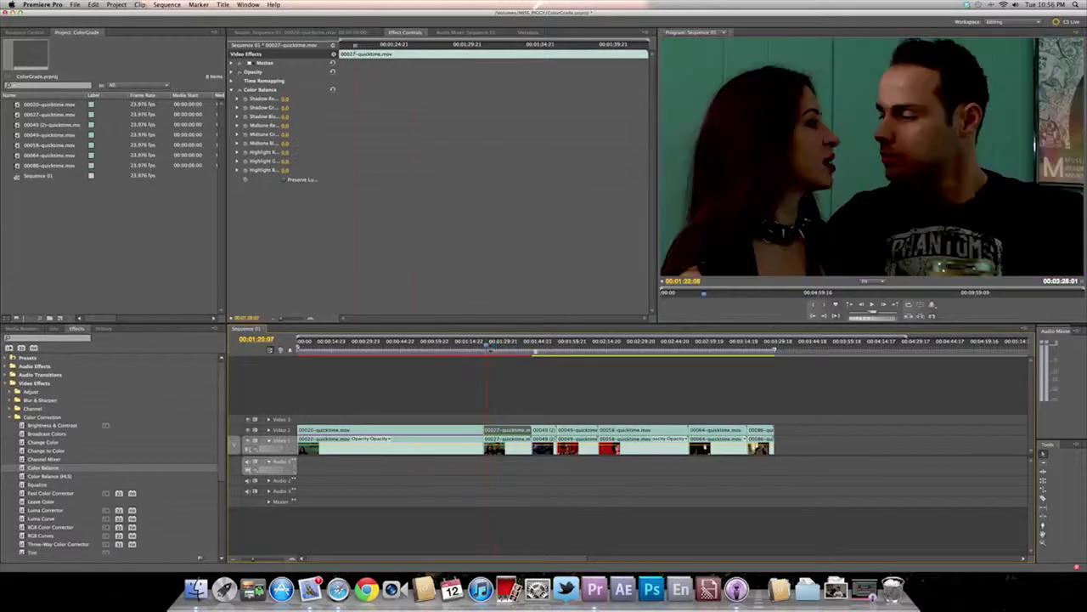
{"action": "left_click", "coordinate": [495, 440]}
{"action": "left_click", "coordinate": [493, 431]}
{"action": "left_click_drag", "start_coordinate": [477, 337], "coordinate": [596, 340]}
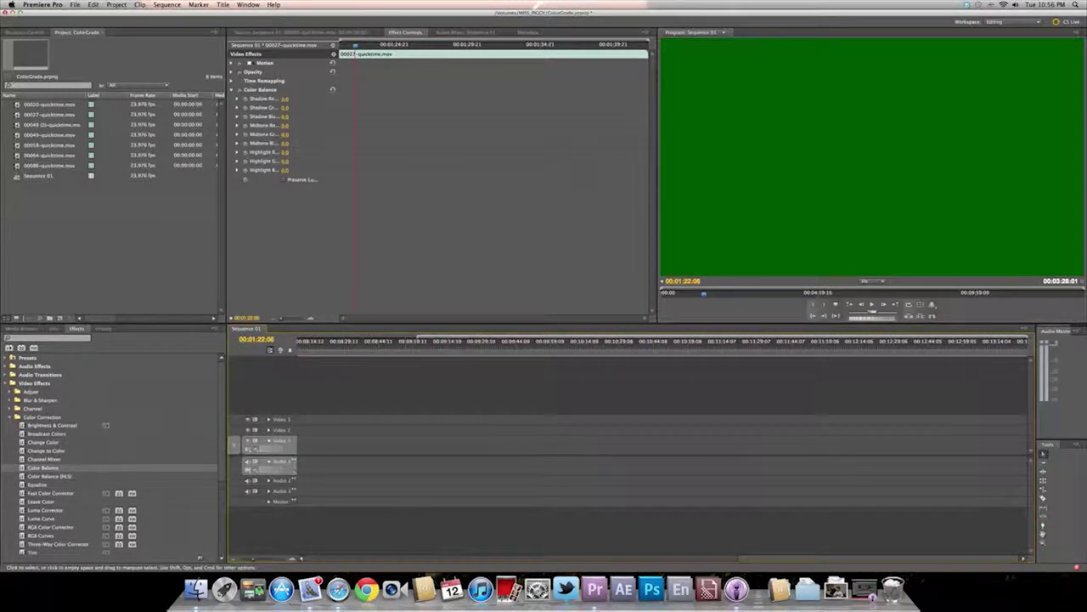
{"action": "left_click", "coordinate": [385, 558]}
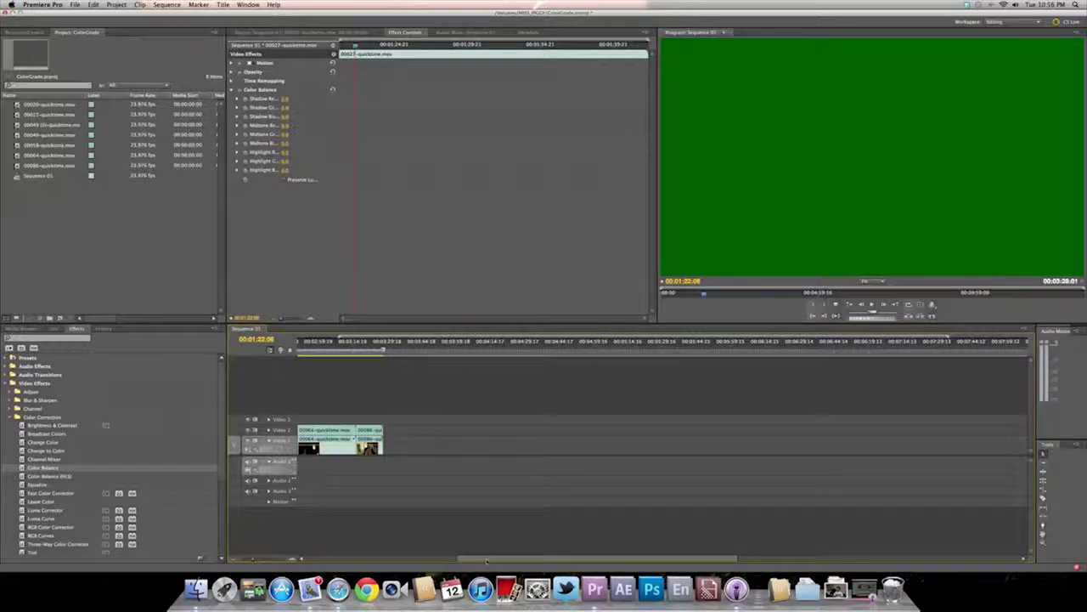
{"action": "left_click_drag", "start_coordinate": [487, 561], "coordinate": [342, 560]}
{"action": "left_click_drag", "start_coordinate": [502, 345], "coordinate": [489, 346]}
{"action": "left_click", "coordinate": [487, 346]}
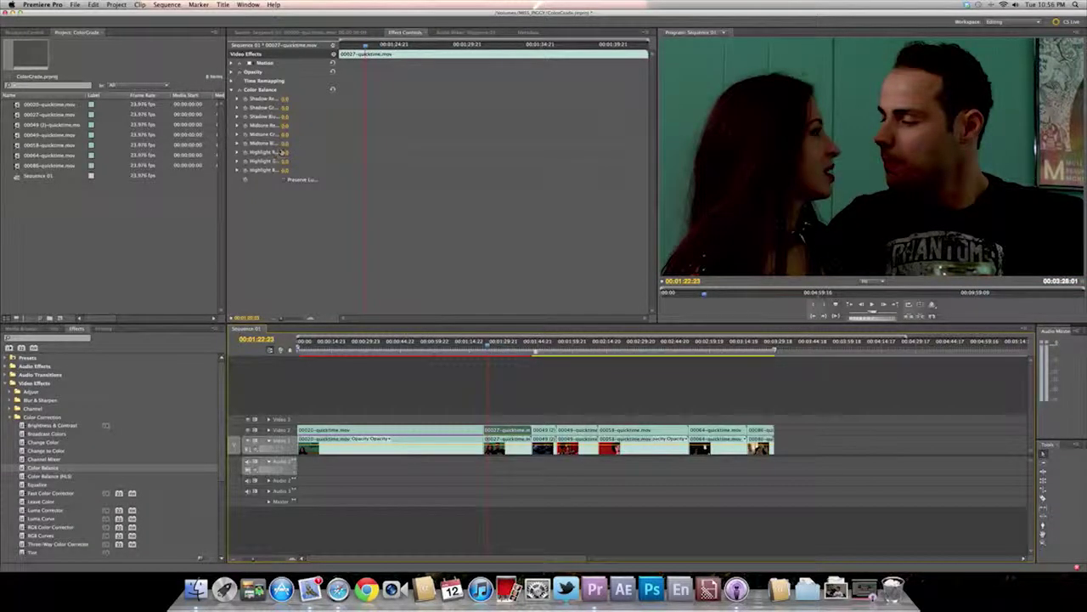
Step: Enable Preserve Luminosity for the 00027 clip and lower its Color Balance shadow values and midtone red and green
{"action": "left_click", "coordinate": [284, 180]}
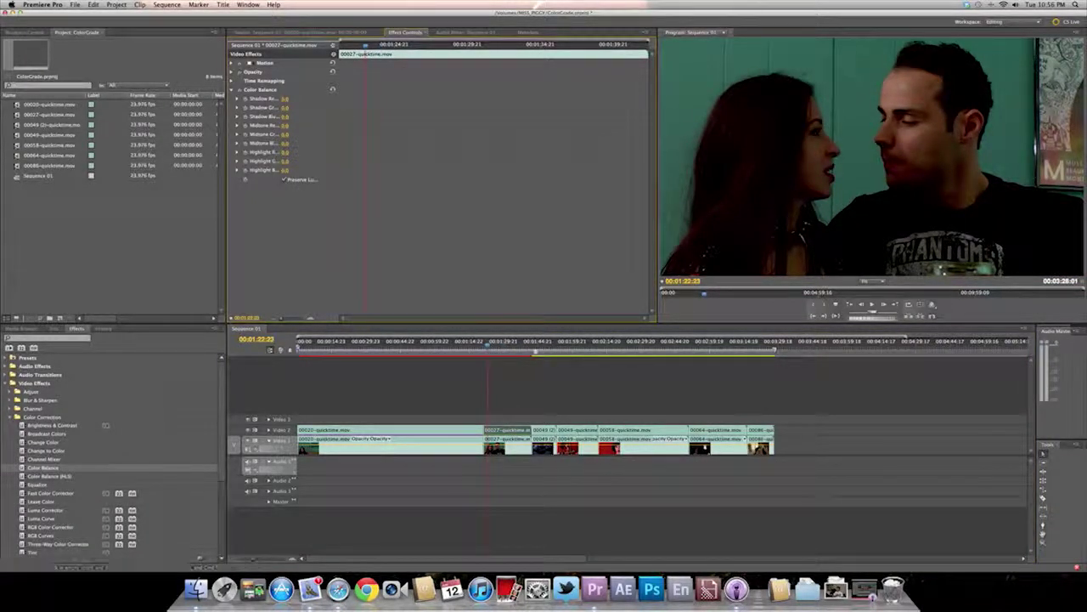
{"action": "left_click_drag", "start_coordinate": [286, 101], "coordinate": [275, 101]}
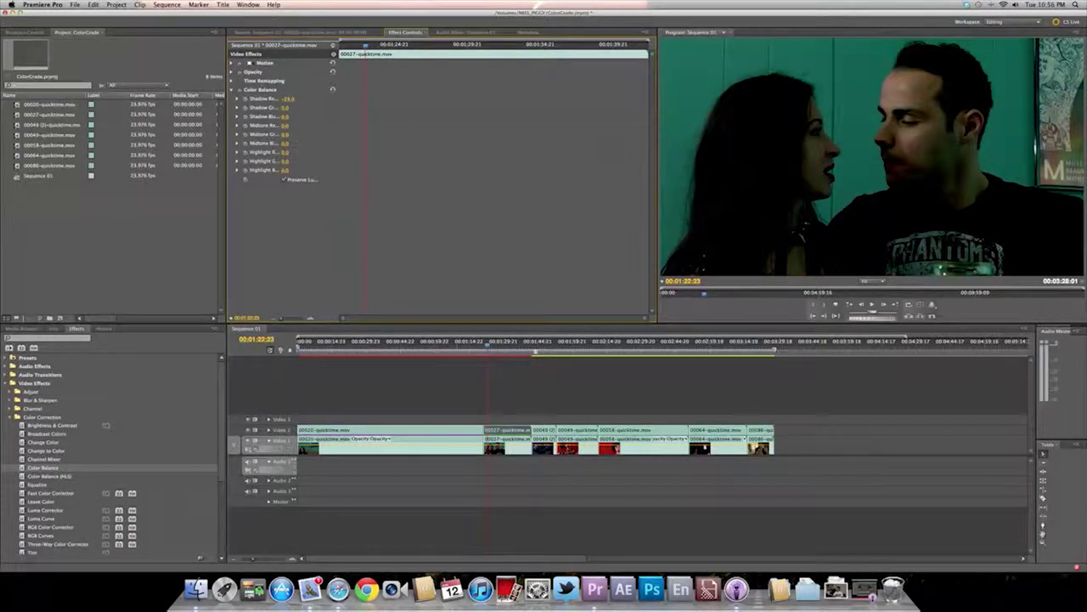
{"action": "mouse_move", "coordinate": [275, 101]}
{"action": "left_mouse_down"}
{"action": "mouse_move", "coordinate": [294, 107]}
{"action": "mouse_move", "coordinate": [283, 107]}
{"action": "left_mouse_up"}
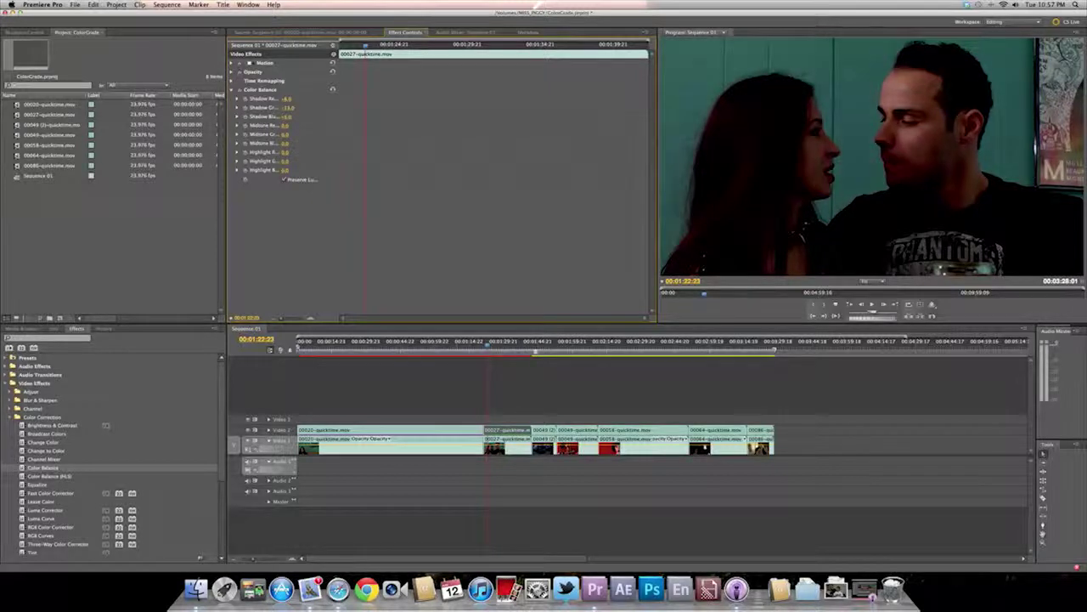
{"action": "left_click_drag", "start_coordinate": [285, 116], "coordinate": [281, 116]}
{"action": "mouse_move", "coordinate": [285, 125]}
{"action": "left_mouse_down"}
{"action": "mouse_move", "coordinate": [294, 134]}
{"action": "mouse_move", "coordinate": [280, 134]}
{"action": "left_mouse_up"}
Step: Replace the 00027 clip's Color Balance effect on Video 2 with a copy of the one from the 00020 clip
{"action": "left_click", "coordinate": [458, 431]}
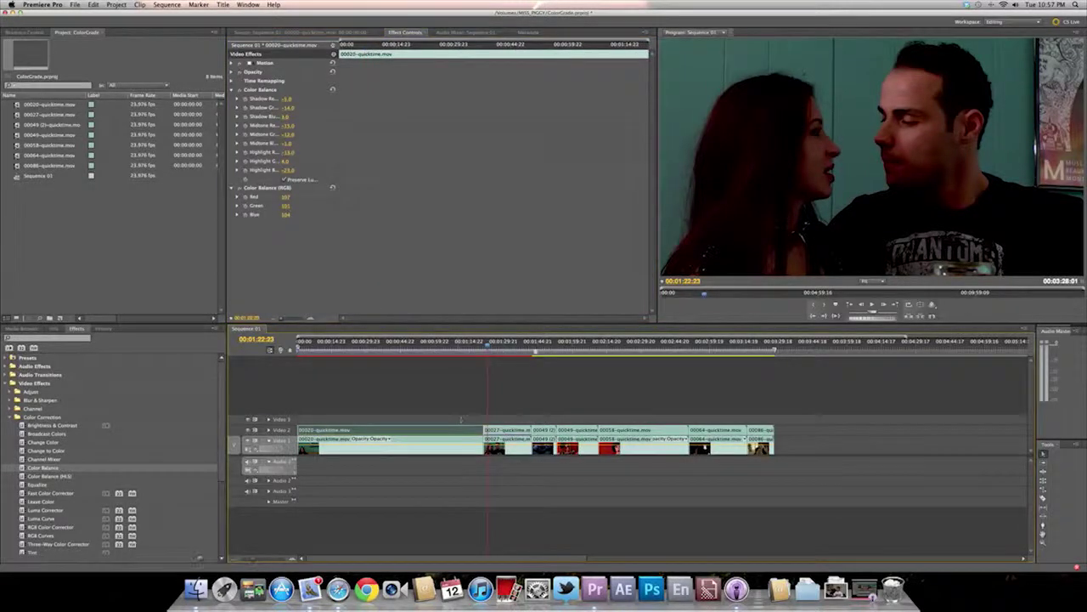
{"action": "right_click", "coordinate": [271, 92]}
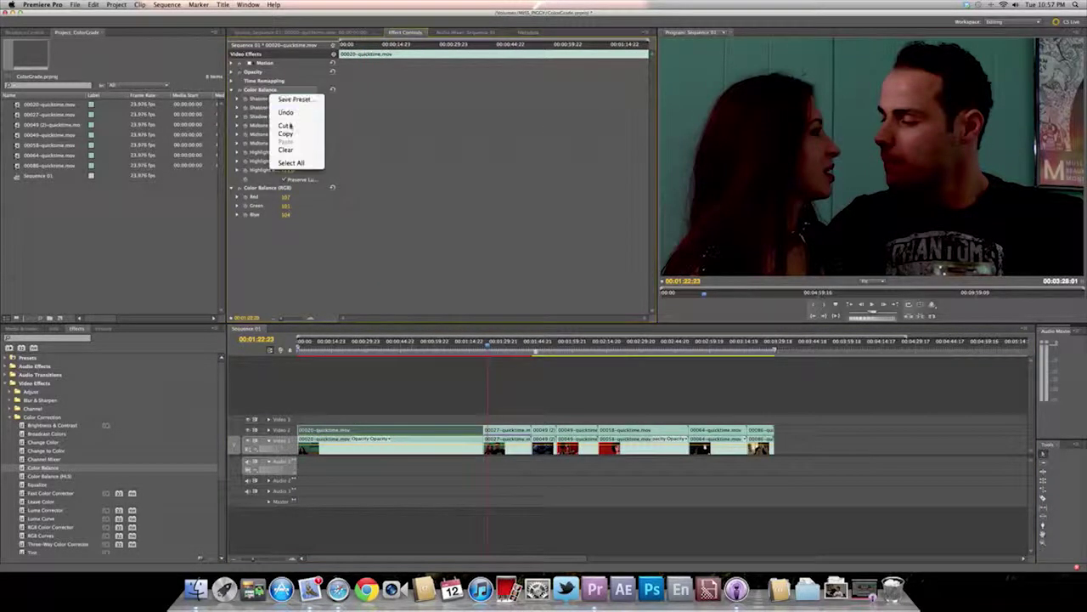
{"action": "left_click", "coordinate": [293, 134]}
{"action": "left_click", "coordinate": [508, 433]}
{"action": "left_click", "coordinate": [270, 91]}
{"action": "key", "text": "Delete"}
{"action": "right_click", "coordinate": [259, 121]}
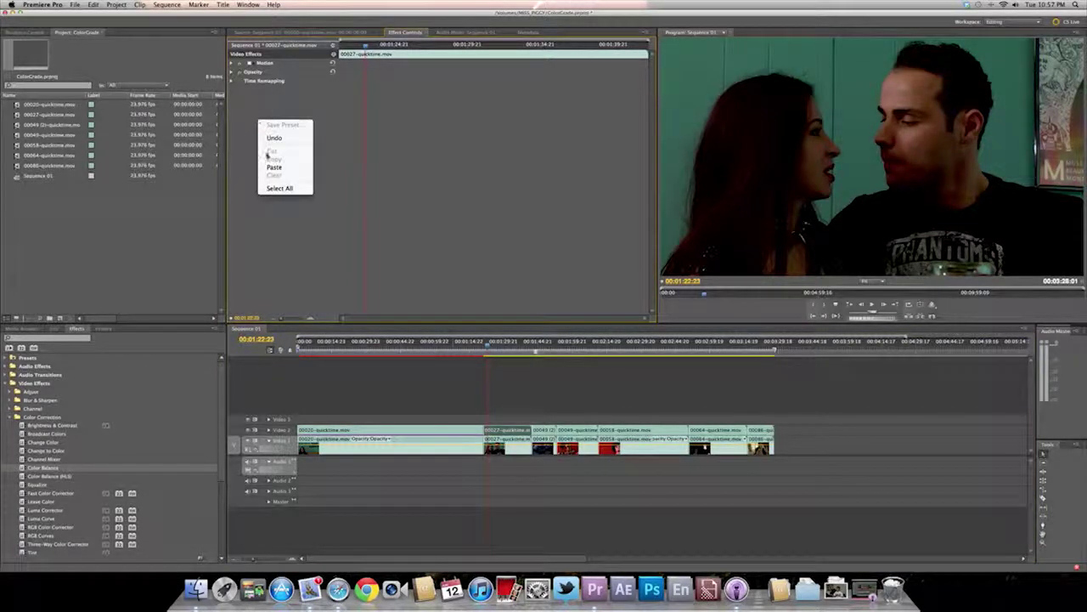
{"action": "left_click", "coordinate": [274, 167]}
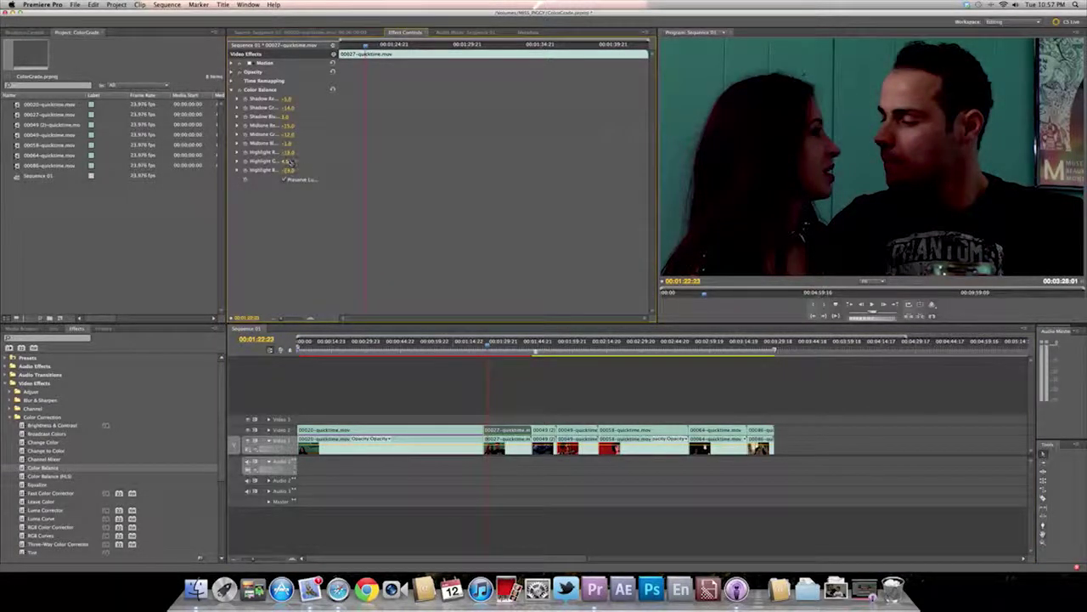
Step: Copy Color Balance (RGB) from the 00020 clip to the 00027 clip, and compare 00:01:33:13 with Color Balance switched off and on
{"action": "left_click", "coordinate": [397, 431]}
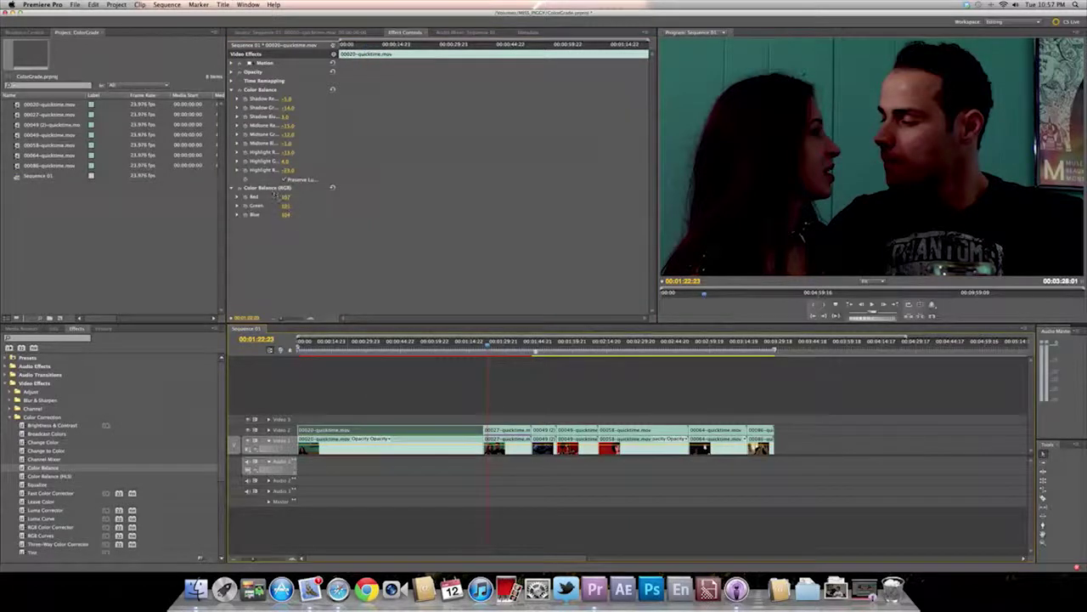
{"action": "right_click", "coordinate": [271, 192]}
{"action": "left_click", "coordinate": [287, 233]}
{"action": "left_click", "coordinate": [507, 430]}
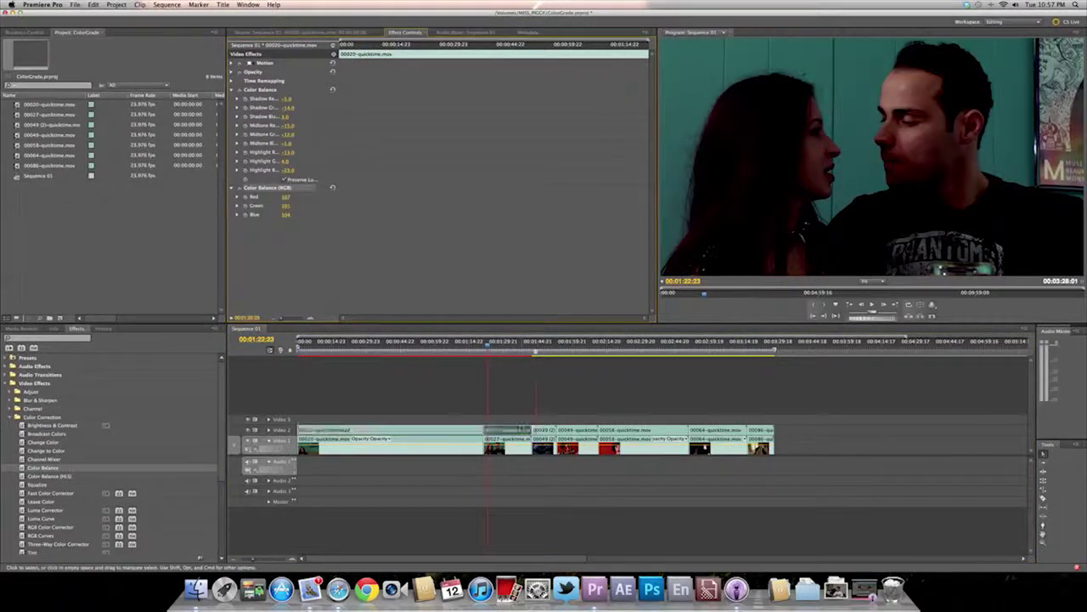
{"action": "right_click", "coordinate": [274, 188]}
{"action": "left_click", "coordinate": [290, 238]}
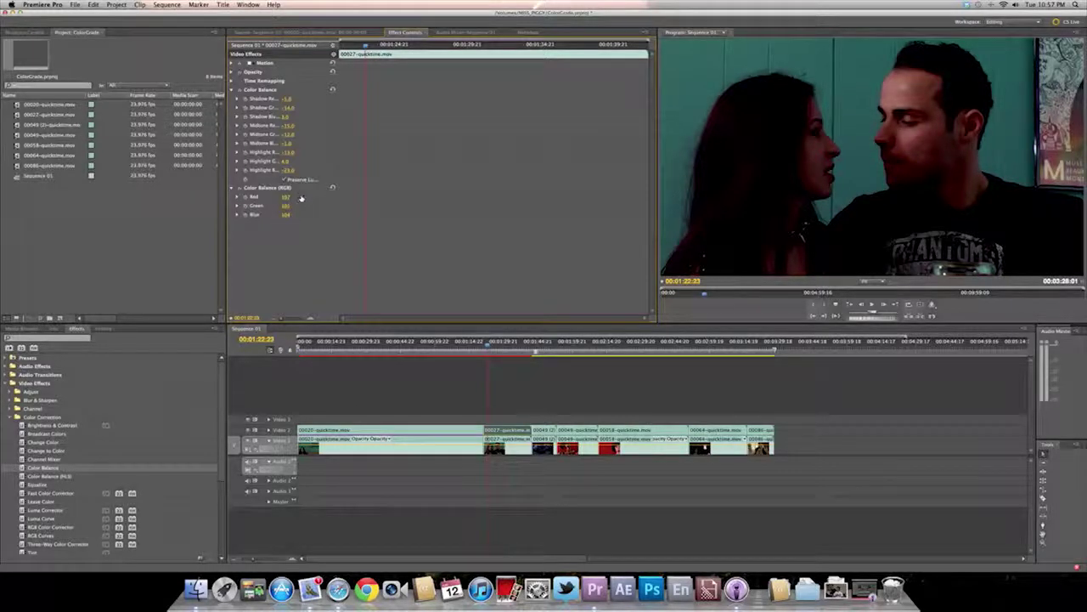
{"action": "left_click", "coordinate": [509, 345]}
{"action": "key", "text": "space"}
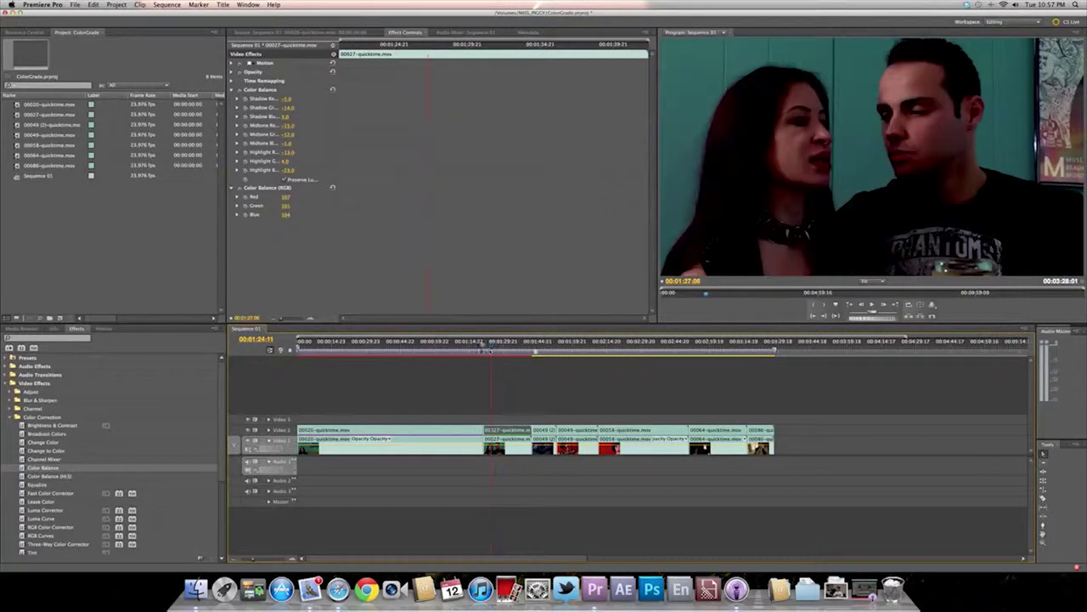
{"action": "mouse_move", "coordinate": [493, 349]}
{"action": "left_mouse_down"}
{"action": "mouse_move", "coordinate": [526, 350]}
{"action": "mouse_move", "coordinate": [485, 345]}
{"action": "mouse_move", "coordinate": [534, 345]}
{"action": "mouse_move", "coordinate": [513, 347]}
{"action": "left_mouse_up"}
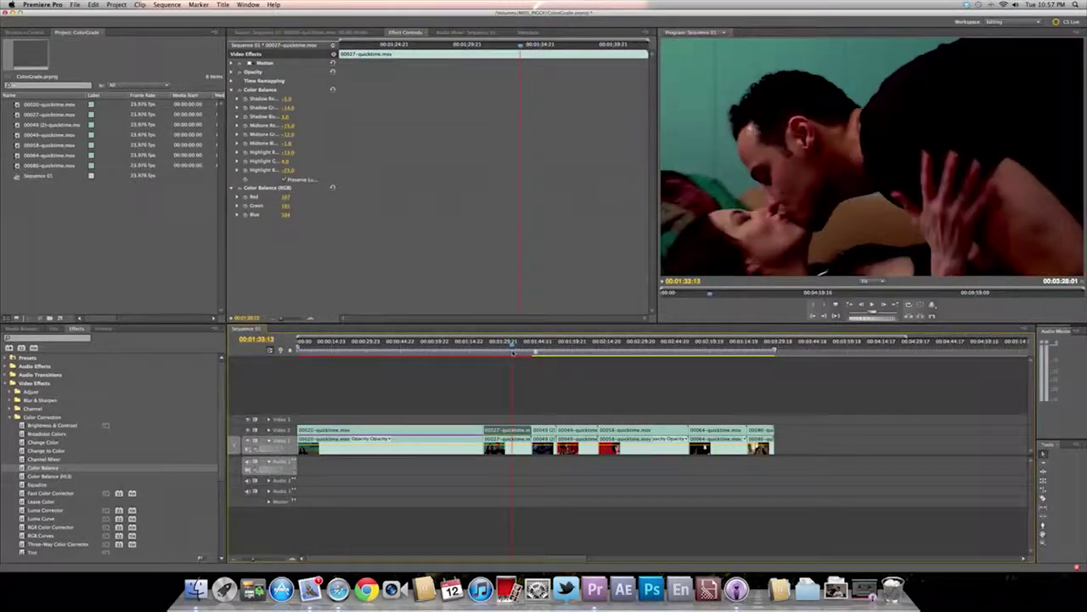
{"action": "left_click", "coordinate": [238, 90]}
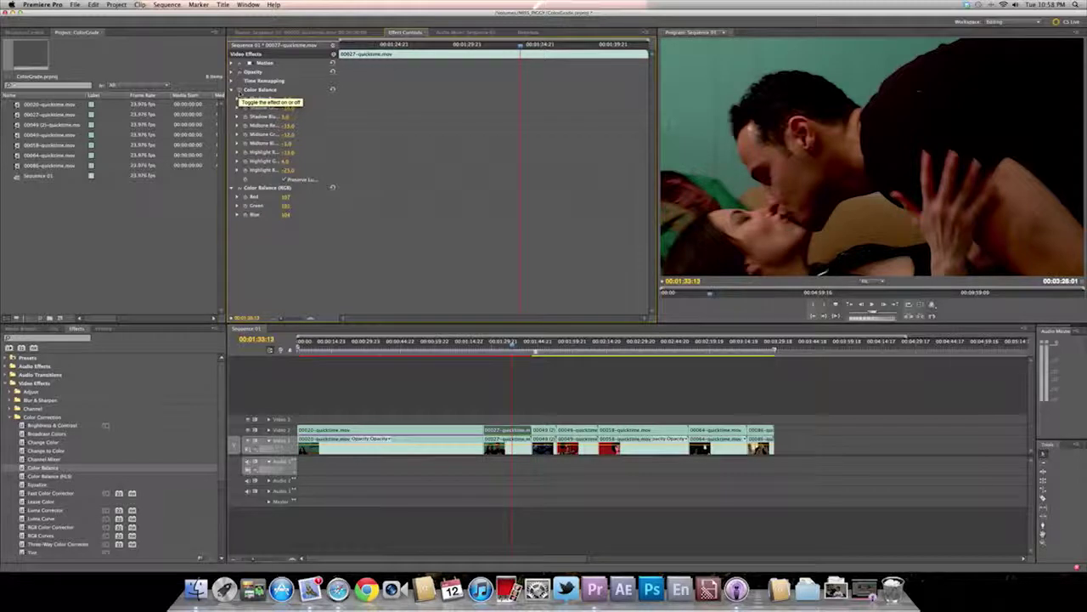
{"action": "left_click", "coordinate": [239, 90]}
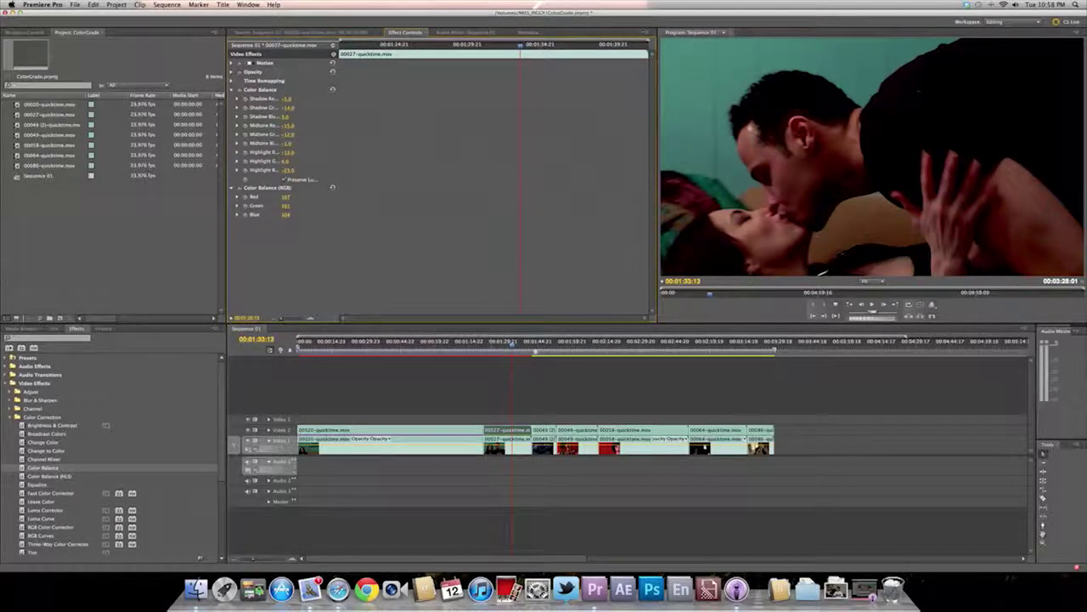
Step: Move the playhead to 00:01:43:04 and apply Color Balance to the 00049 (2) clip on Video 2
{"action": "left_click_drag", "start_coordinate": [517, 343], "coordinate": [534, 343]}
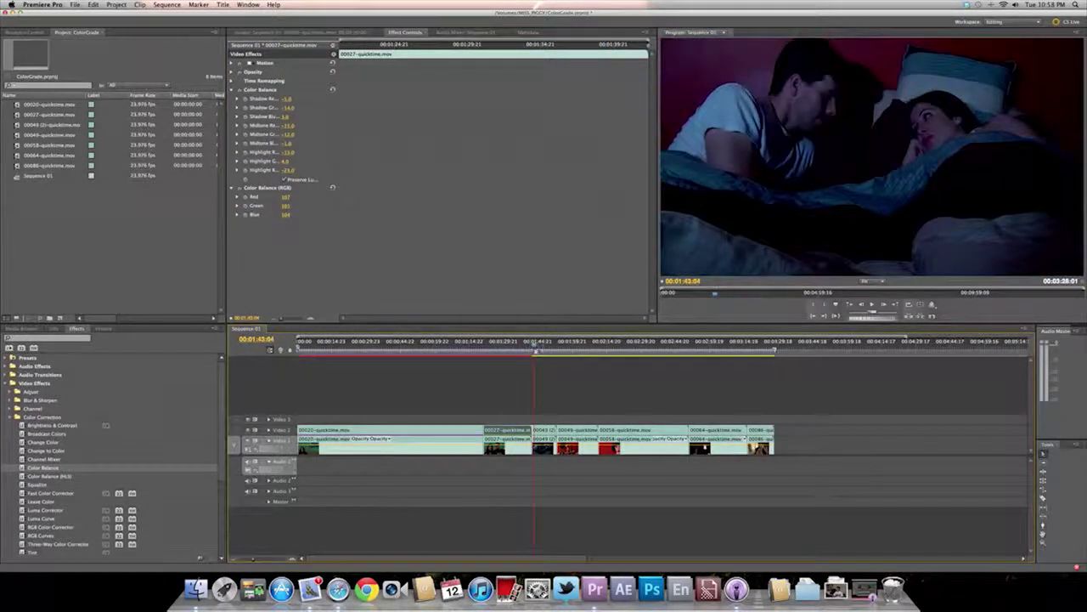
{"action": "left_click", "coordinate": [544, 430]}
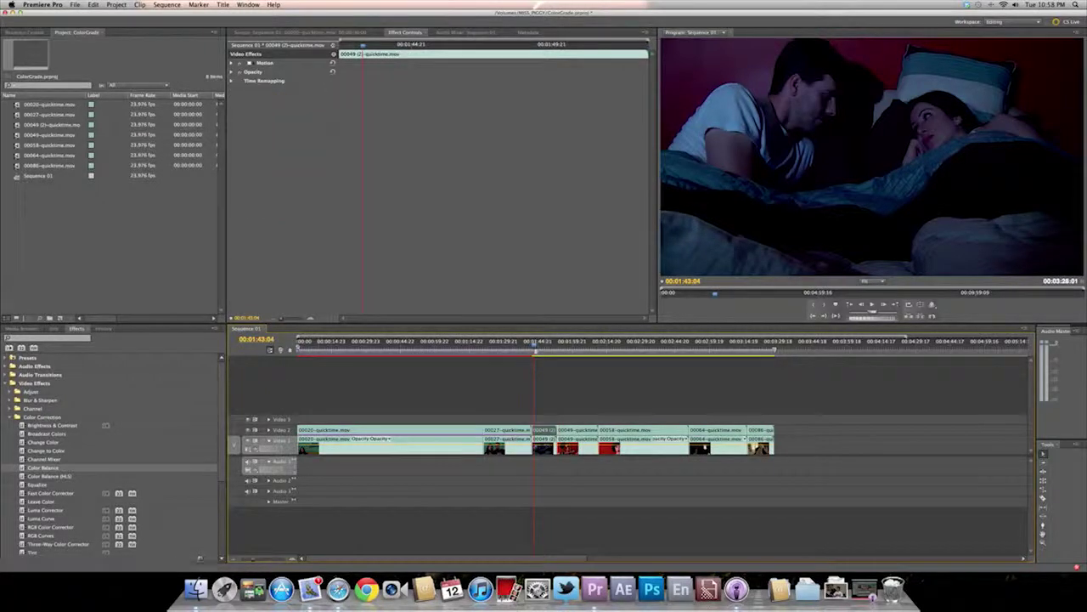
{"action": "left_click_drag", "start_coordinate": [27, 469], "coordinate": [285, 180]}
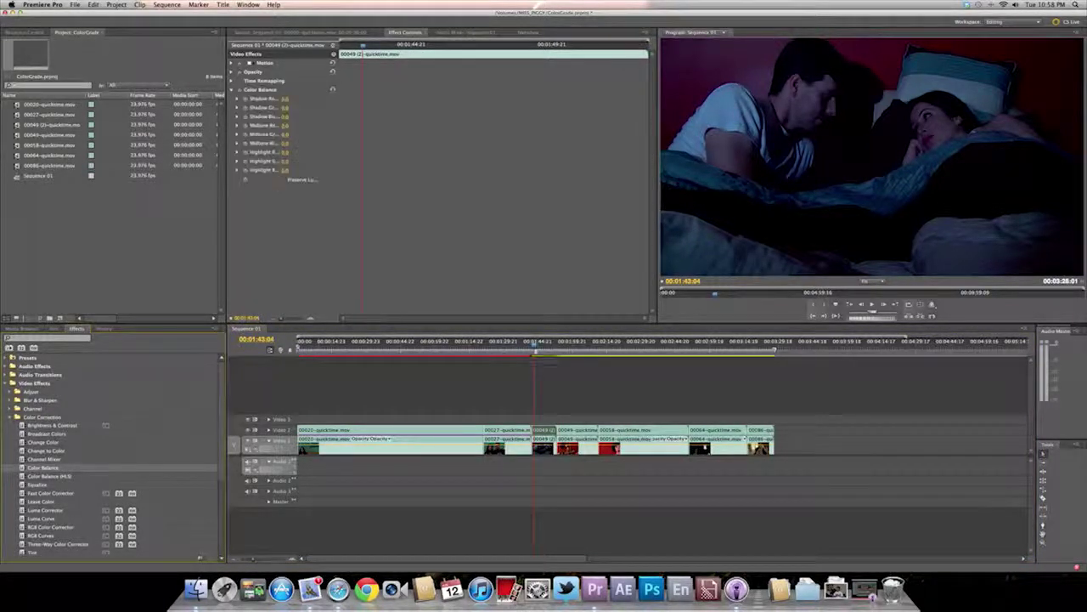
Step: Set the 00049 (2) clip's Color Balance shadows to red -26, green -6 and blue -2, and adjust its midtones
{"action": "mouse_move", "coordinate": [285, 100]}
{"action": "left_mouse_down"}
{"action": "mouse_move", "coordinate": [300, 99]}
{"action": "mouse_move", "coordinate": [275, 99]}
{"action": "left_mouse_up"}
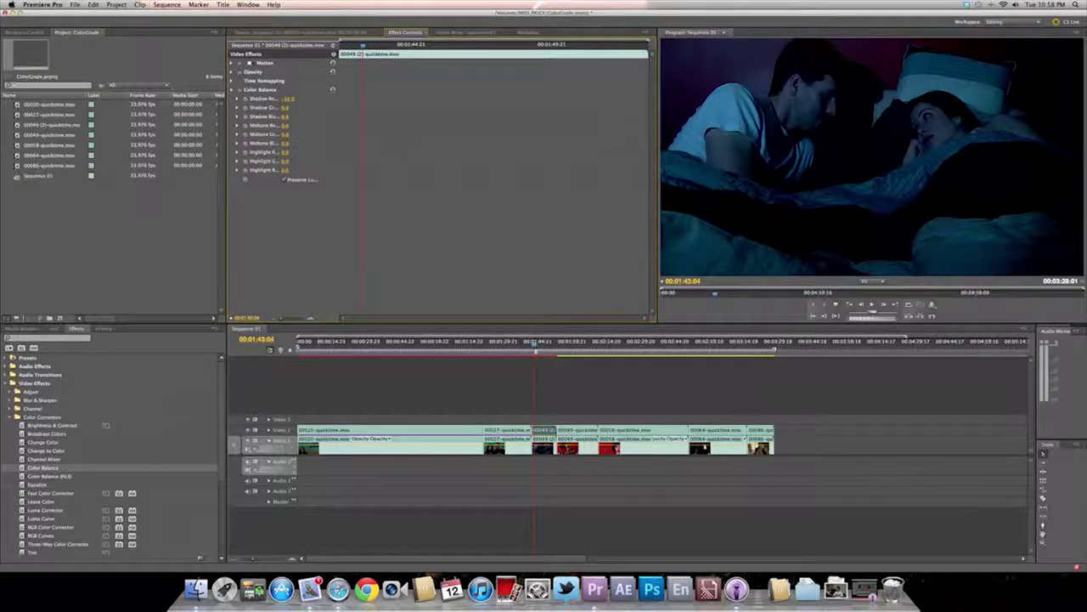
{"action": "left_click_drag", "start_coordinate": [288, 99], "coordinate": [284, 99]}
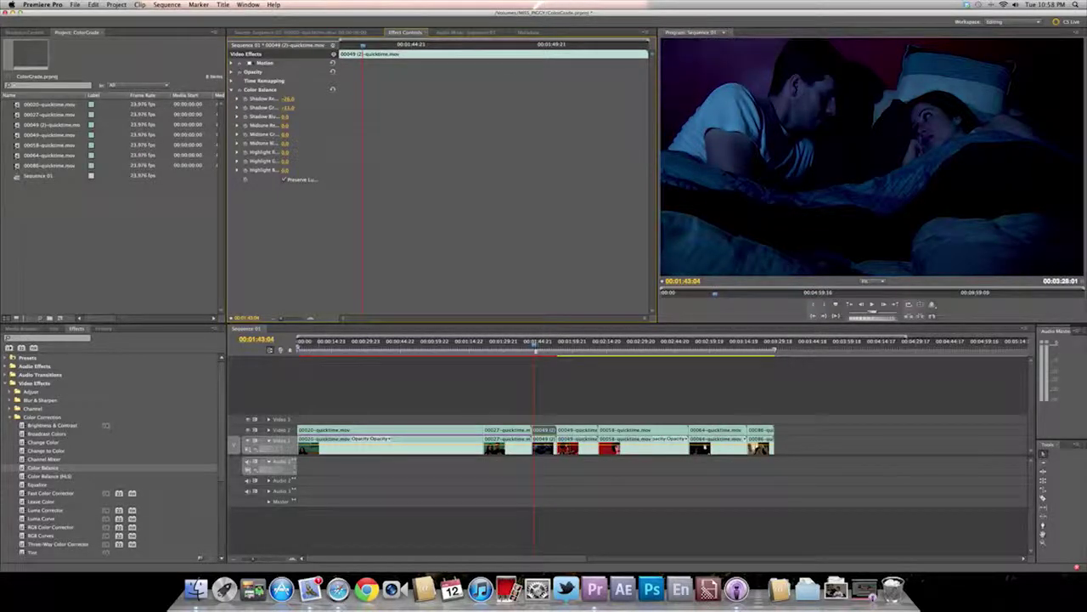
{"action": "left_click_drag", "start_coordinate": [290, 109], "coordinate": [289, 126]}
{"action": "left_click_drag", "start_coordinate": [287, 126], "coordinate": [289, 134]}
{"action": "left_click_drag", "start_coordinate": [287, 134], "coordinate": [284, 136]}
Step: Set the 00049 (2) clip's highlights to red -4 and blue 17, adjust the highlight green, and turn off Preserve Luminosity
{"action": "left_click_drag", "start_coordinate": [287, 153], "coordinate": [314, 153]}
{"action": "left_click_drag", "start_coordinate": [289, 153], "coordinate": [272, 153]}
{"action": "mouse_move", "coordinate": [289, 153]}
{"action": "left_mouse_down"}
{"action": "mouse_move", "coordinate": [272, 161]}
{"action": "mouse_move", "coordinate": [301, 169]}
{"action": "left_mouse_up"}
{"action": "left_click_drag", "start_coordinate": [289, 170], "coordinate": [288, 170]}
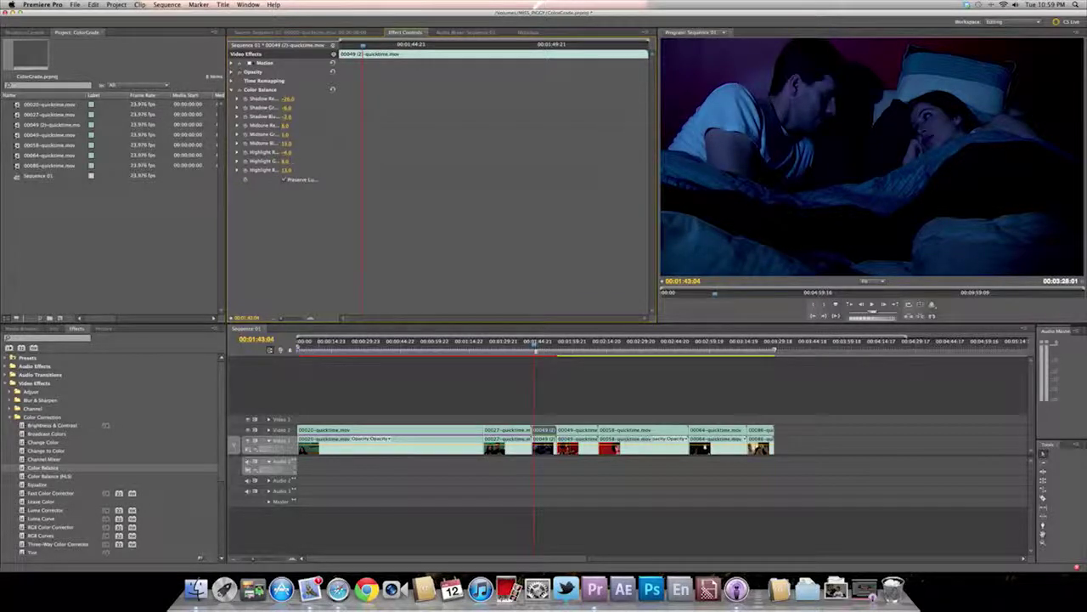
{"action": "left_click", "coordinate": [284, 180]}
Step: Apply Color Balance (RGB) to the 00049 (2) clip and reduce its Red, Green and Blue values, setting Green to 85
{"action": "left_click", "coordinate": [13, 418]}
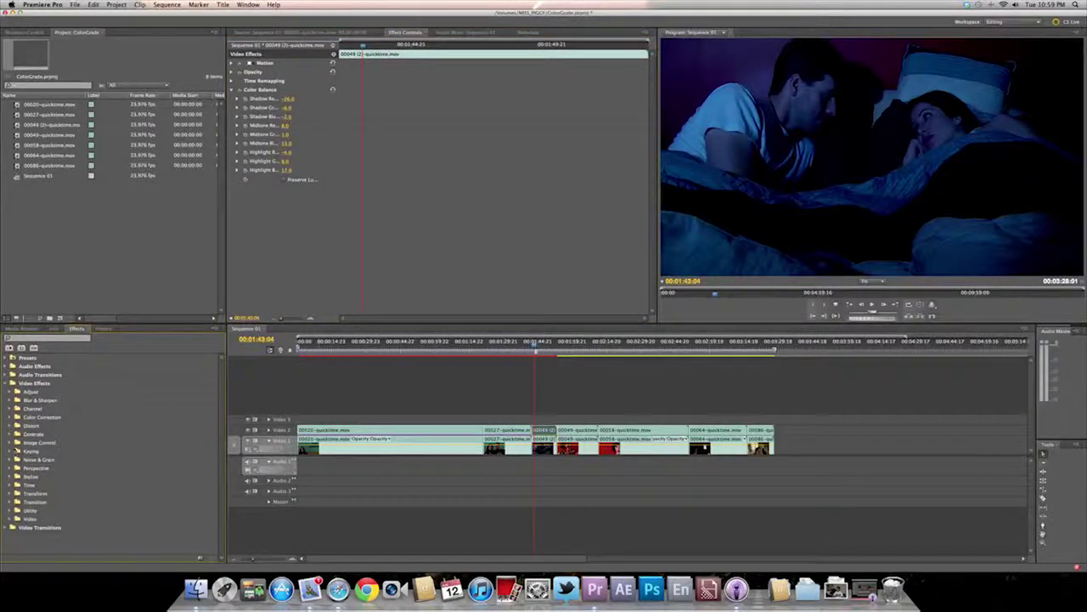
{"action": "left_click", "coordinate": [12, 442]}
{"action": "left_click_drag", "start_coordinate": [49, 459], "coordinate": [536, 429]}
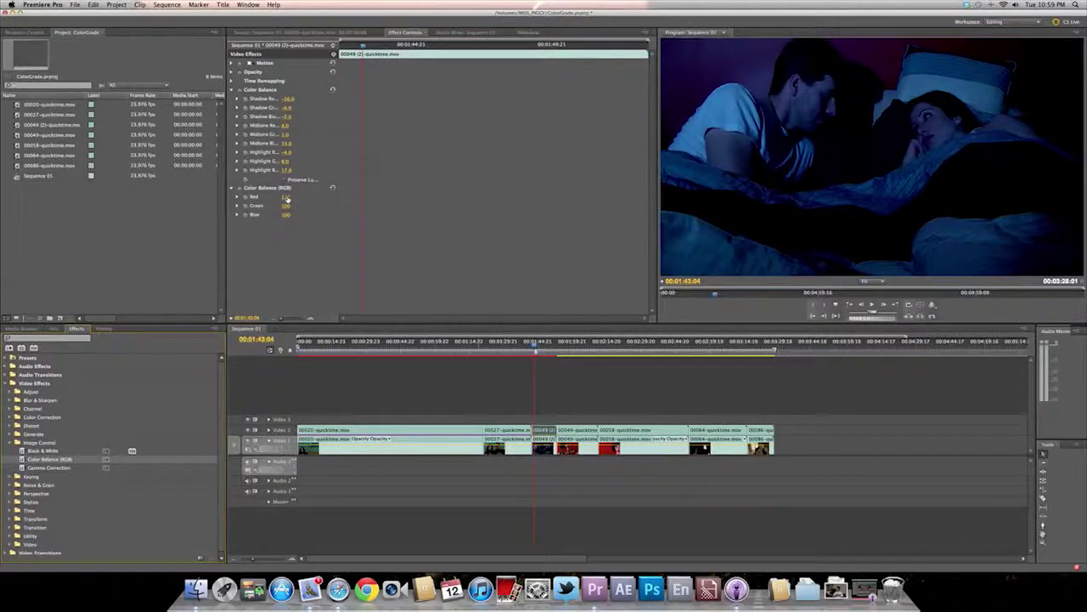
{"action": "left_click_drag", "start_coordinate": [286, 196], "coordinate": [284, 196]}
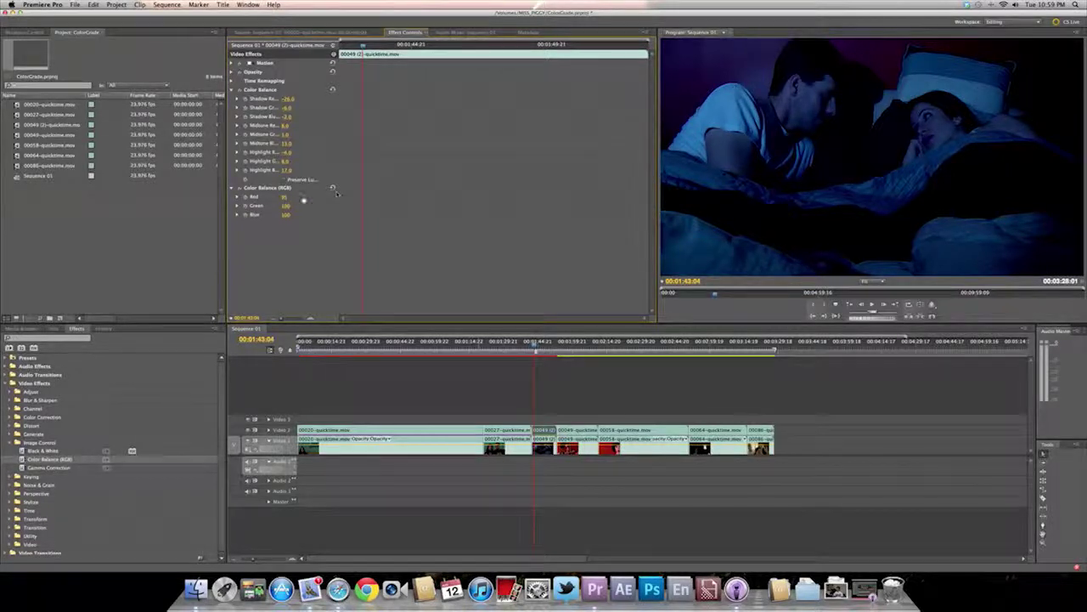
{"action": "left_click", "coordinate": [240, 189]}
{"action": "left_click", "coordinate": [239, 189]}
{"action": "left_click_drag", "start_coordinate": [286, 206], "coordinate": [297, 206]}
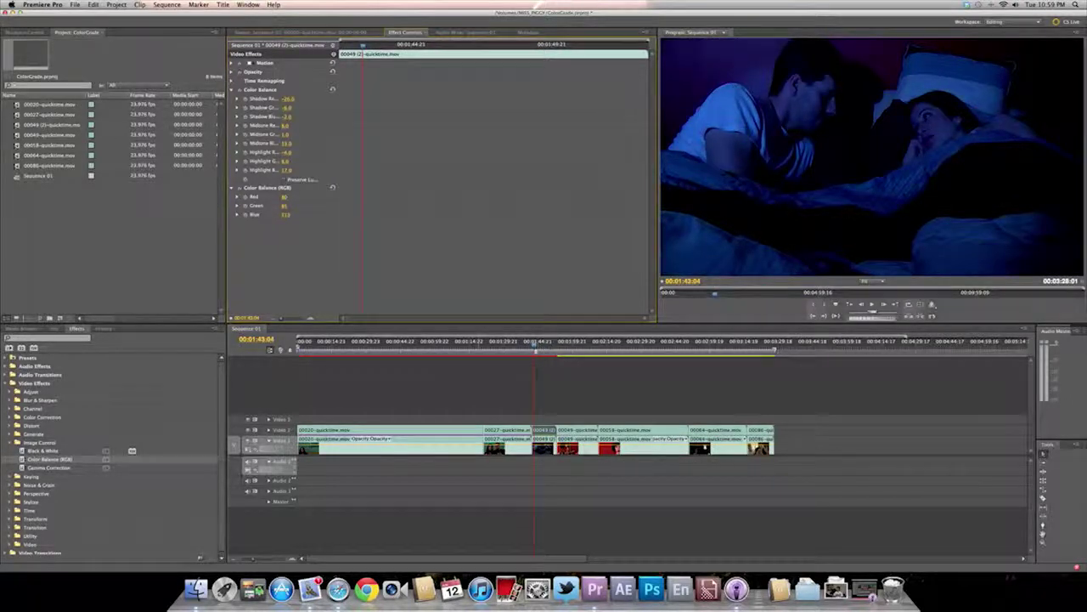
{"action": "left_click_drag", "start_coordinate": [286, 214], "coordinate": [265, 214]}
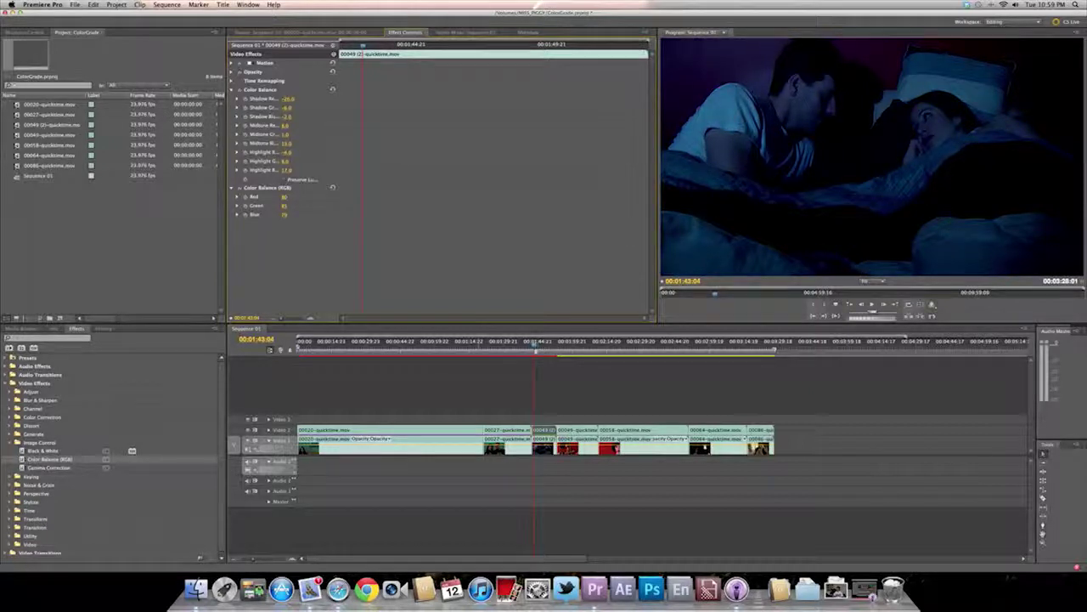
{"action": "left_click_drag", "start_coordinate": [287, 215], "coordinate": [293, 215]}
Step: Move the playhead to 00:01:56:08, apply Color Balance to the 00049 clip on Video 2 and enable Preserve Luminosity
{"action": "left_click_drag", "start_coordinate": [535, 344], "coordinate": [564, 344]}
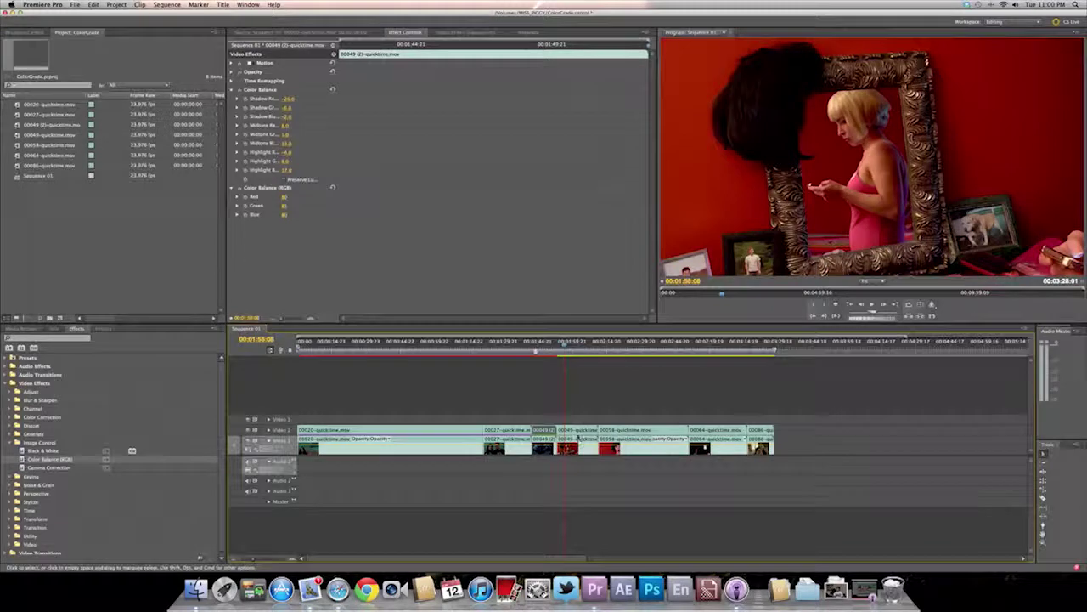
{"action": "scroll", "coordinate": [558, 409], "scroll_direction": "right", "scroll_amount": 3}
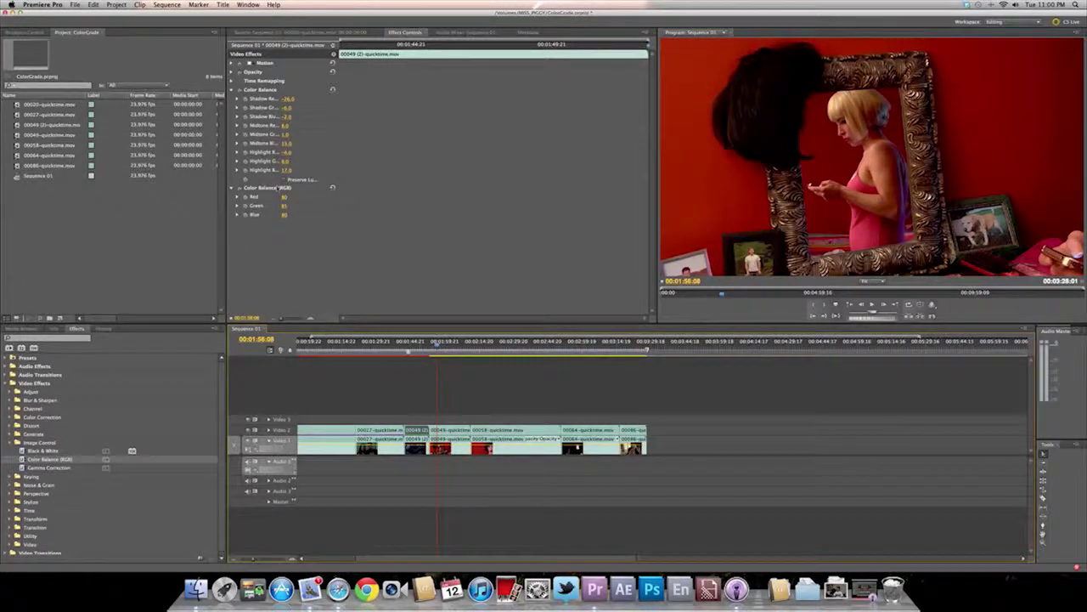
{"action": "left_click", "coordinate": [451, 430]}
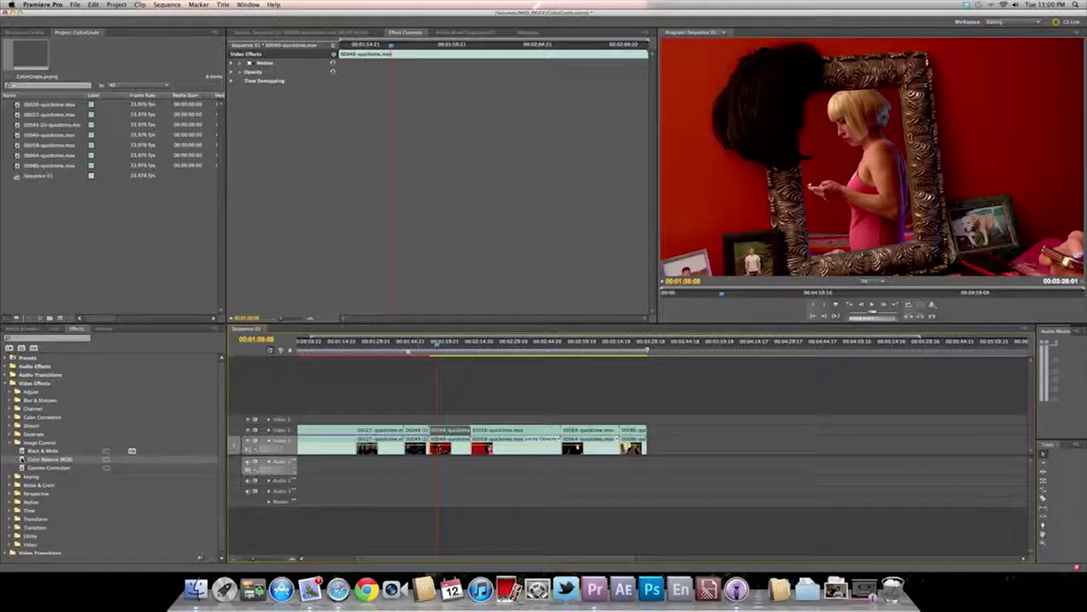
{"action": "left_click", "coordinate": [11, 441]}
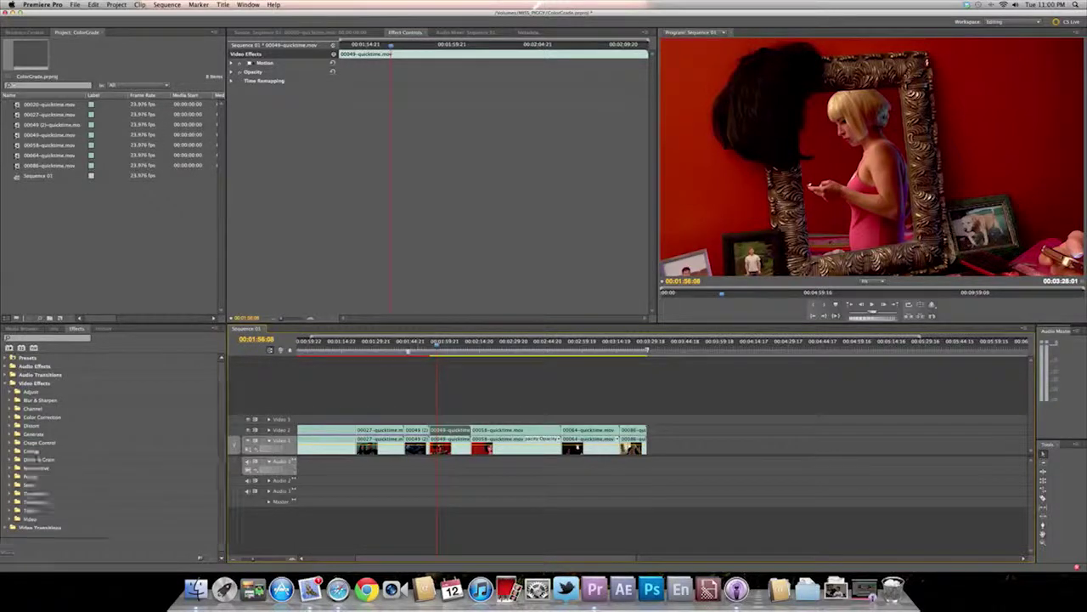
{"action": "left_click", "coordinate": [11, 417]}
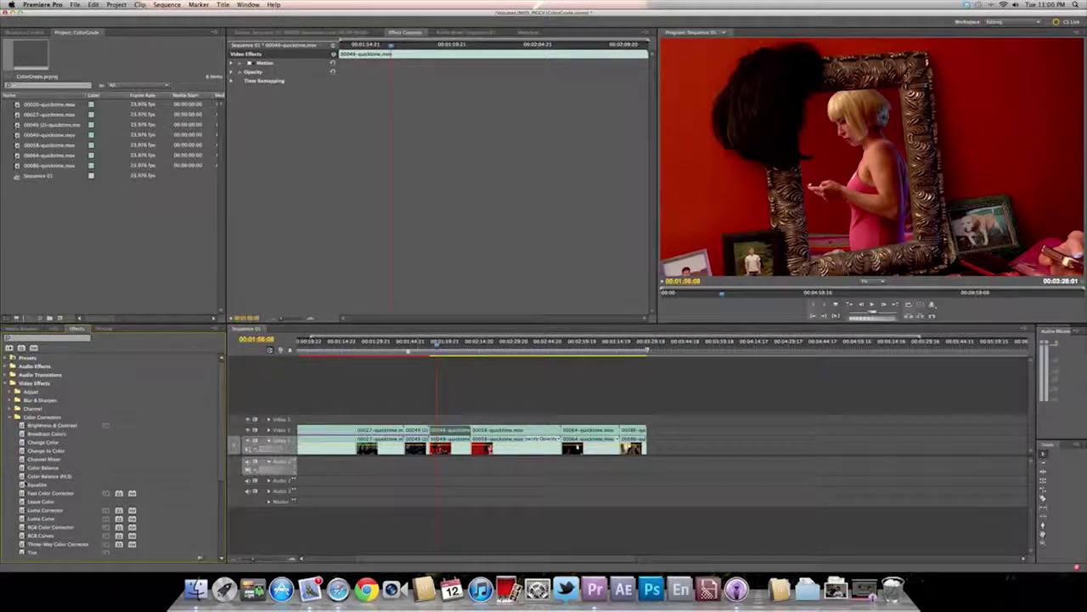
{"action": "left_click_drag", "start_coordinate": [25, 467], "coordinate": [456, 434]}
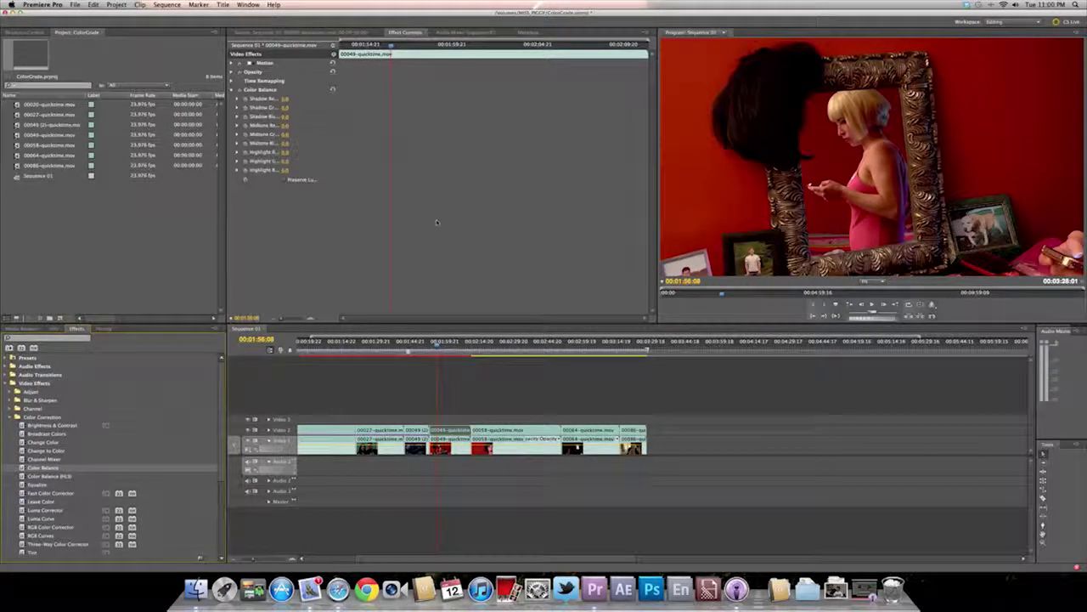
{"action": "left_click", "coordinate": [284, 181]}
Step: Set the 00049 clip's shadow red to -44 and lower its shadow green and blue, comparing with the effect switched off
{"action": "left_click_drag", "start_coordinate": [286, 100], "coordinate": [257, 100]}
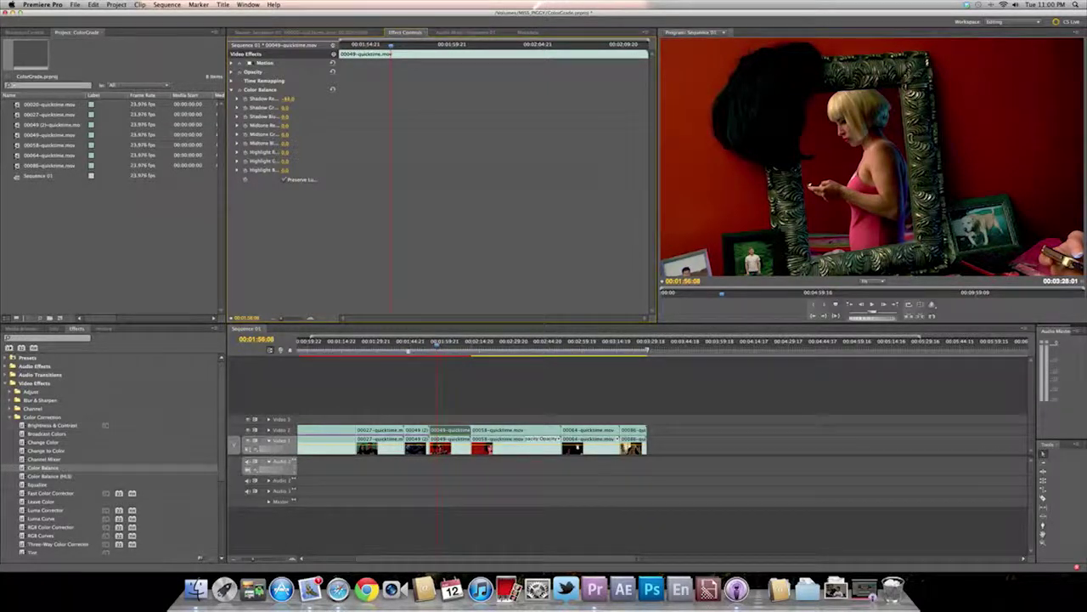
{"action": "left_click", "coordinate": [240, 90]}
{"action": "left_click", "coordinate": [240, 91]}
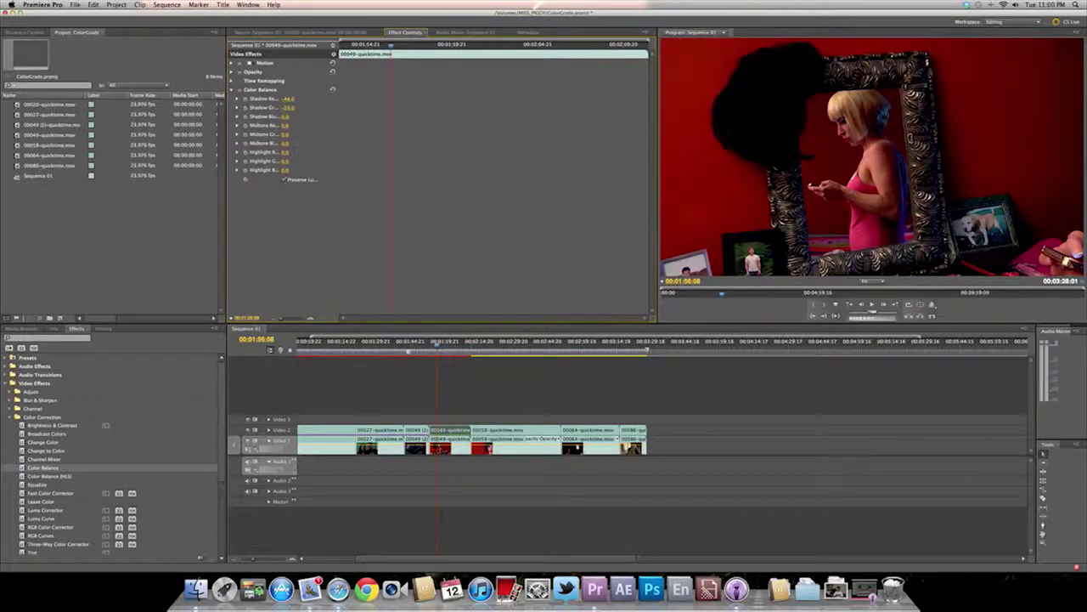
{"action": "mouse_move", "coordinate": [287, 116]}
{"action": "left_mouse_down"}
{"action": "mouse_move", "coordinate": [264, 117]}
{"action": "mouse_move", "coordinate": [293, 117]}
{"action": "mouse_move", "coordinate": [288, 126]}
{"action": "left_mouse_up"}
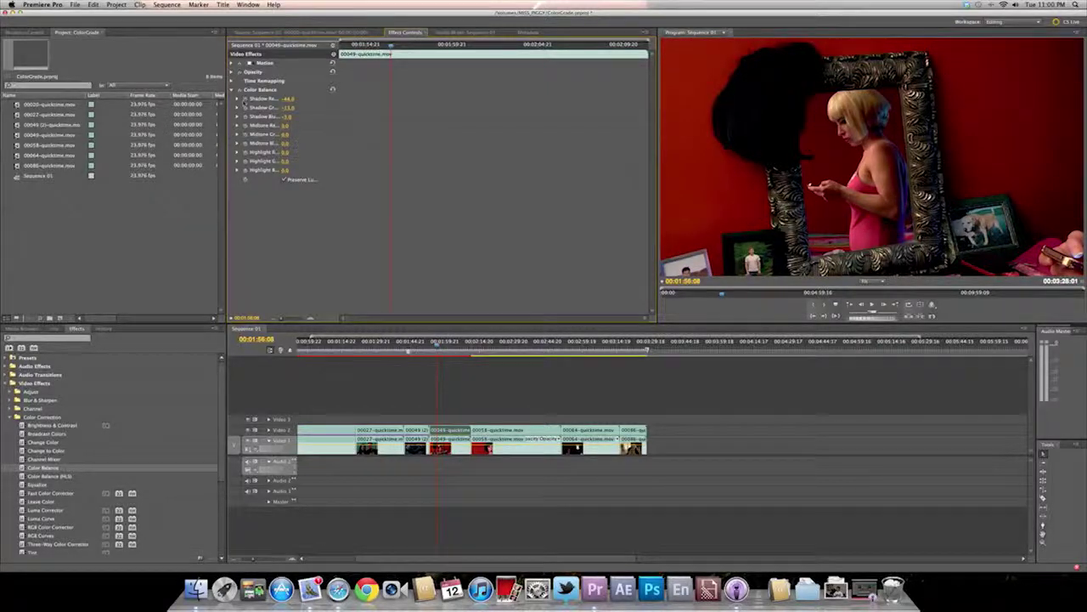
{"action": "left_click", "coordinate": [240, 90]}
{"action": "left_click", "coordinate": [240, 90]}
Step: Set the 00049 clip's midtone green to 7 and blue to 14, lower midtone red and all highlights, and compare with the effect off
{"action": "left_click_drag", "start_coordinate": [285, 126], "coordinate": [270, 144]}
{"action": "left_click_drag", "start_coordinate": [285, 152], "coordinate": [278, 161]}
{"action": "left_click_drag", "start_coordinate": [287, 160], "coordinate": [289, 160]}
{"action": "left_click_drag", "start_coordinate": [287, 161], "coordinate": [277, 161]}
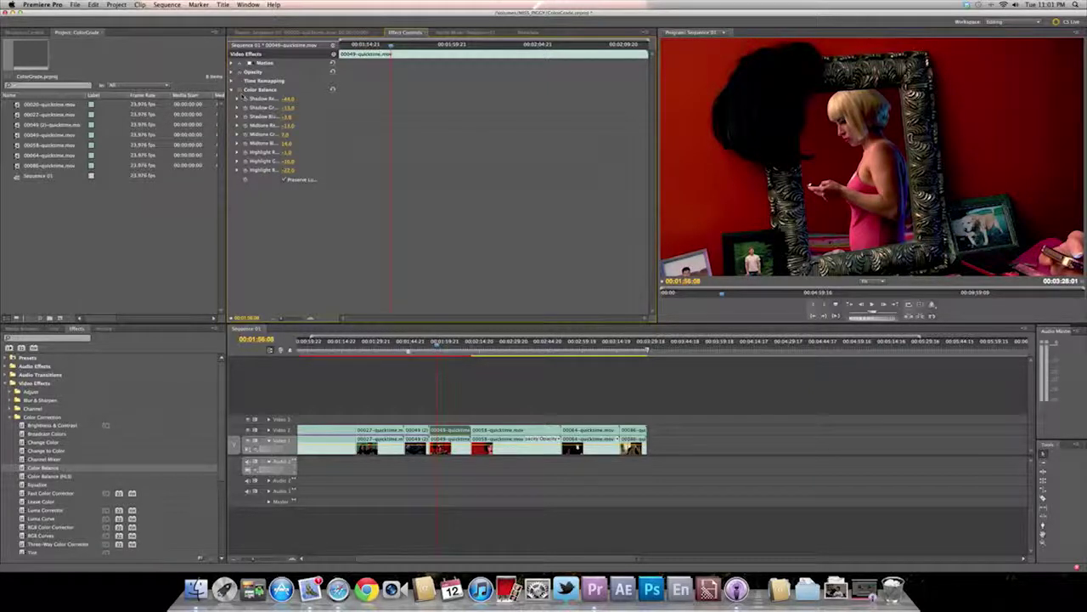
{"action": "left_click", "coordinate": [240, 89]}
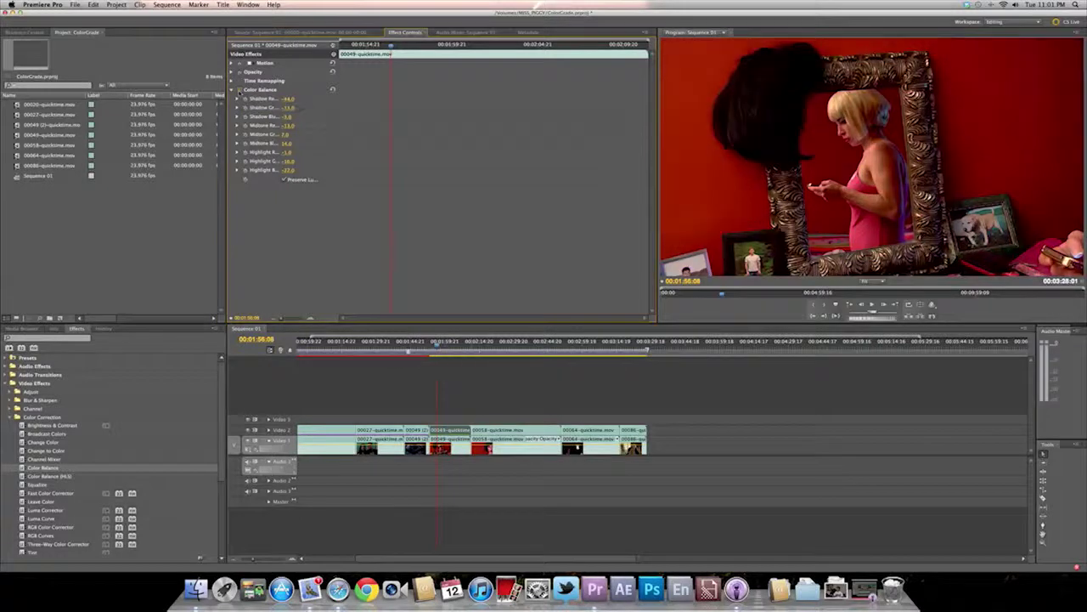
{"action": "left_click", "coordinate": [240, 90]}
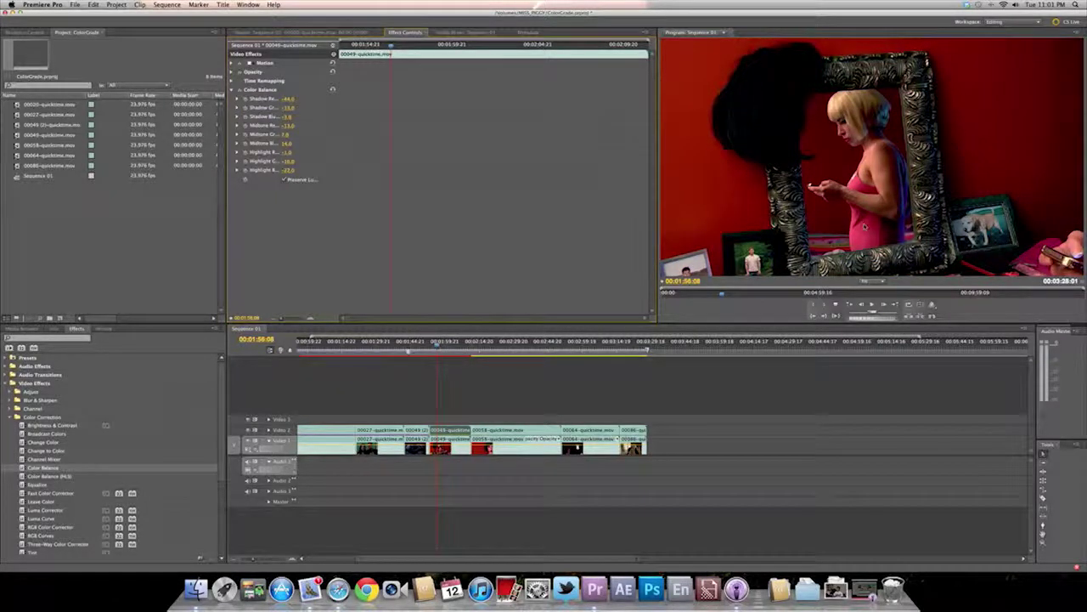
{"action": "left_click", "coordinate": [240, 90]}
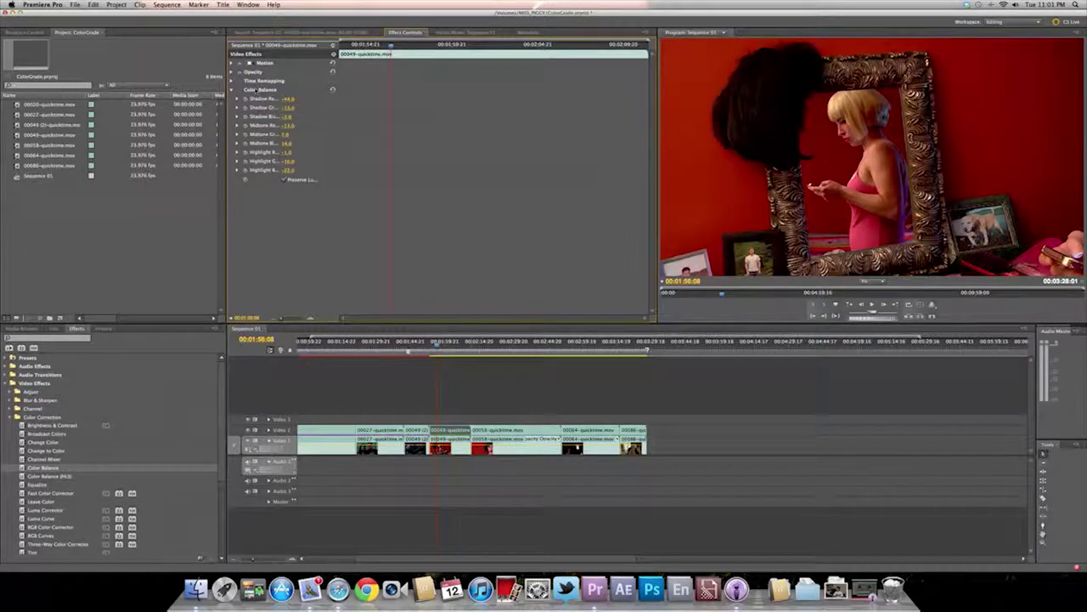
Step: Compare the 00049 clip with Color Balance switched on and off, and play the graded shot
{"action": "left_click", "coordinate": [239, 90]}
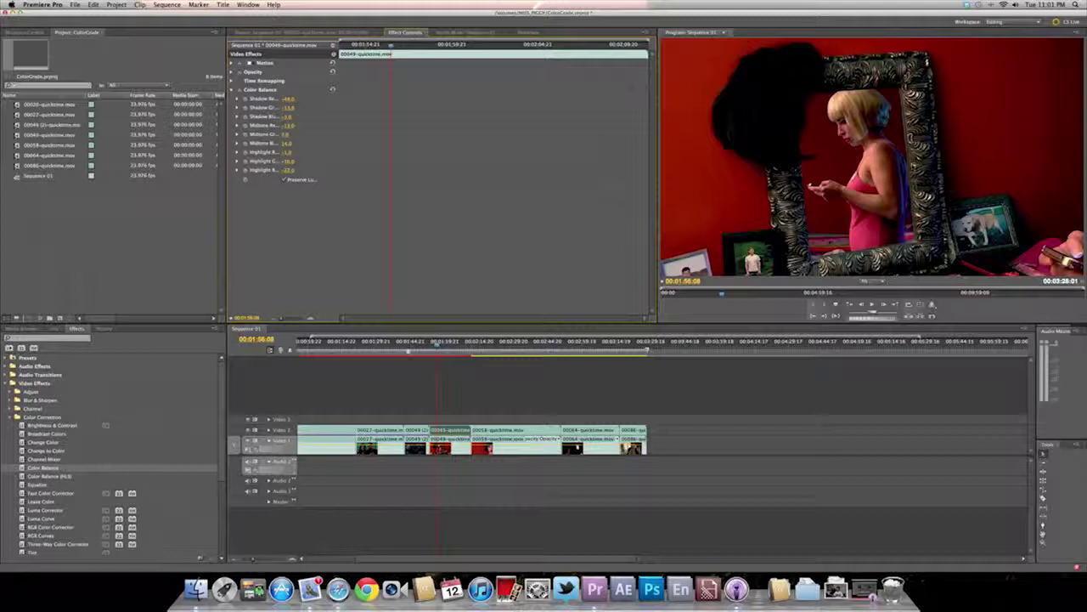
{"action": "left_click", "coordinate": [240, 91]}
{"action": "left_click", "coordinate": [240, 90]}
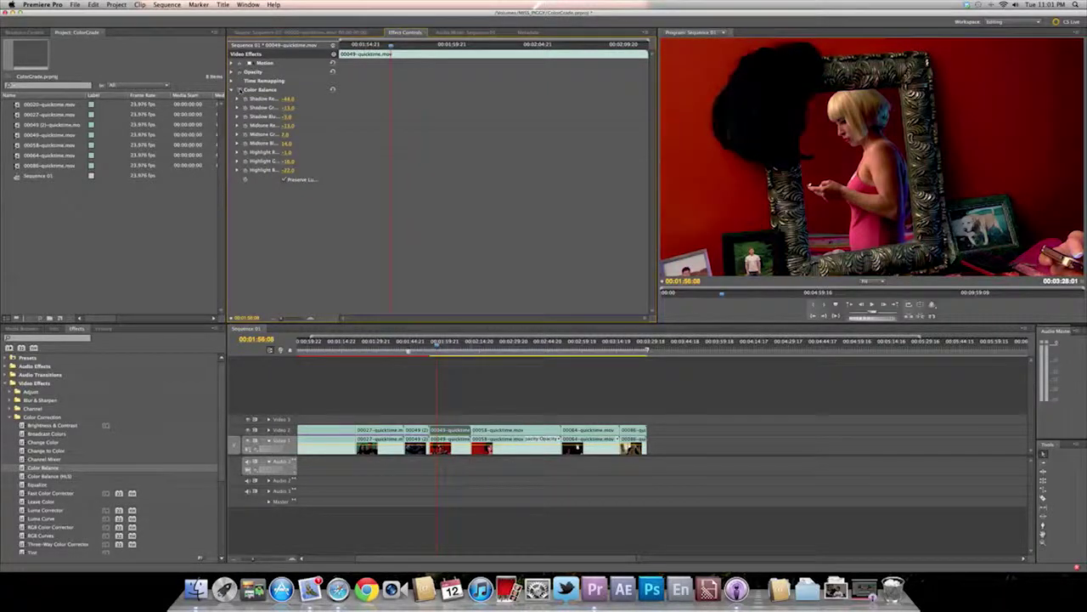
{"action": "left_click", "coordinate": [239, 89]}
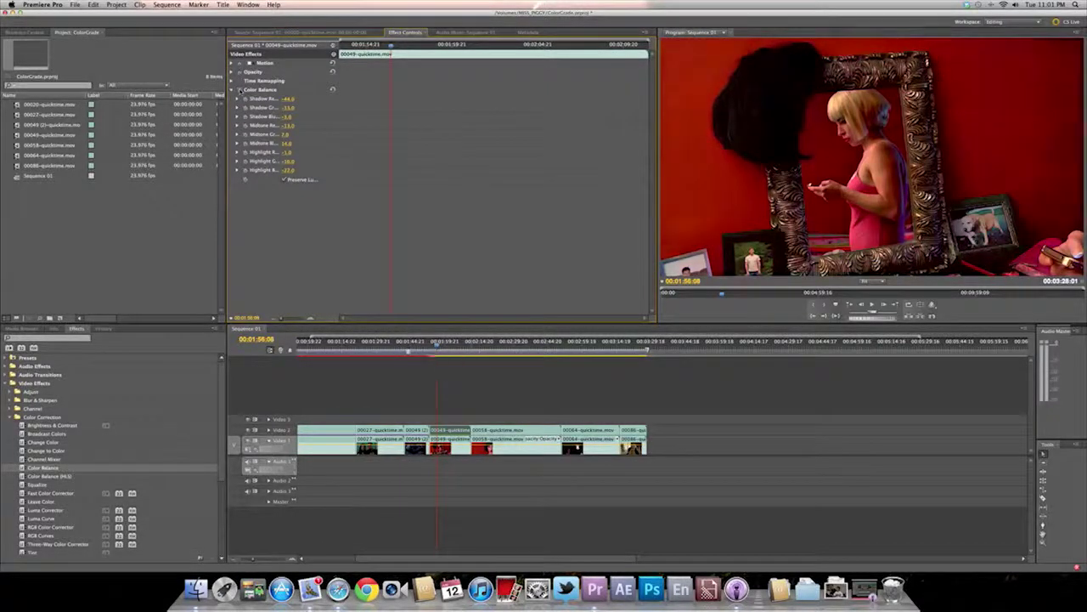
{"action": "left_click", "coordinate": [240, 90]}
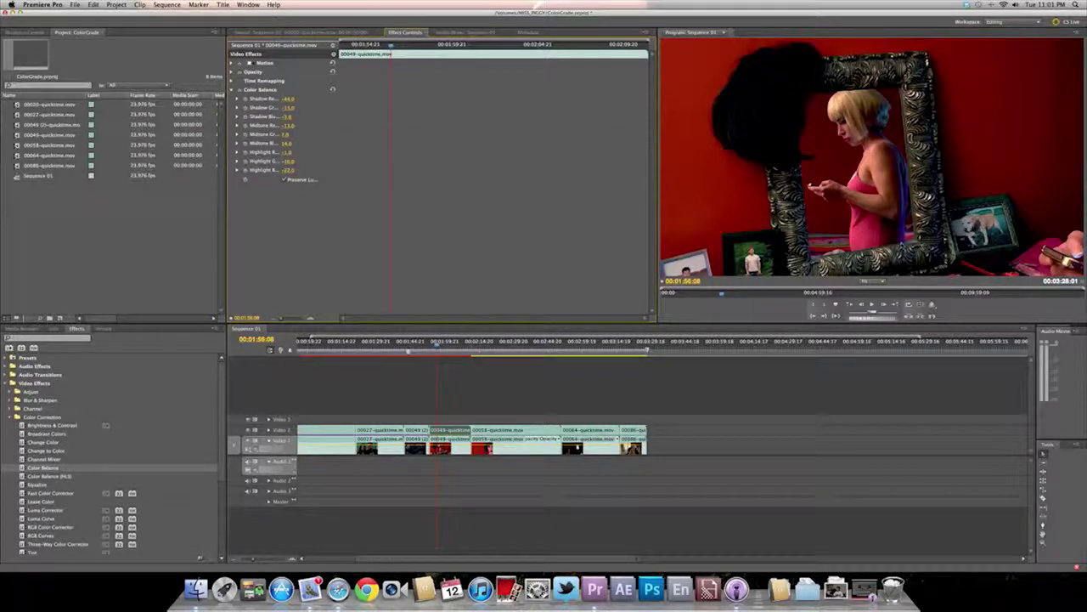
{"action": "left_click", "coordinate": [240, 90]}
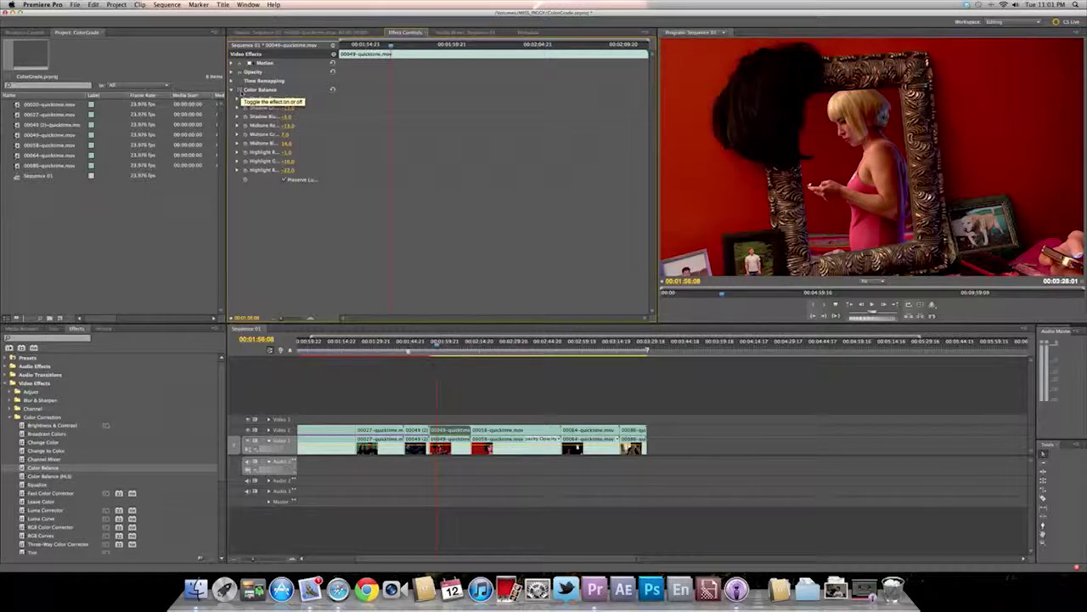
{"action": "left_click", "coordinate": [240, 90]}
{"action": "key", "text": "space"}
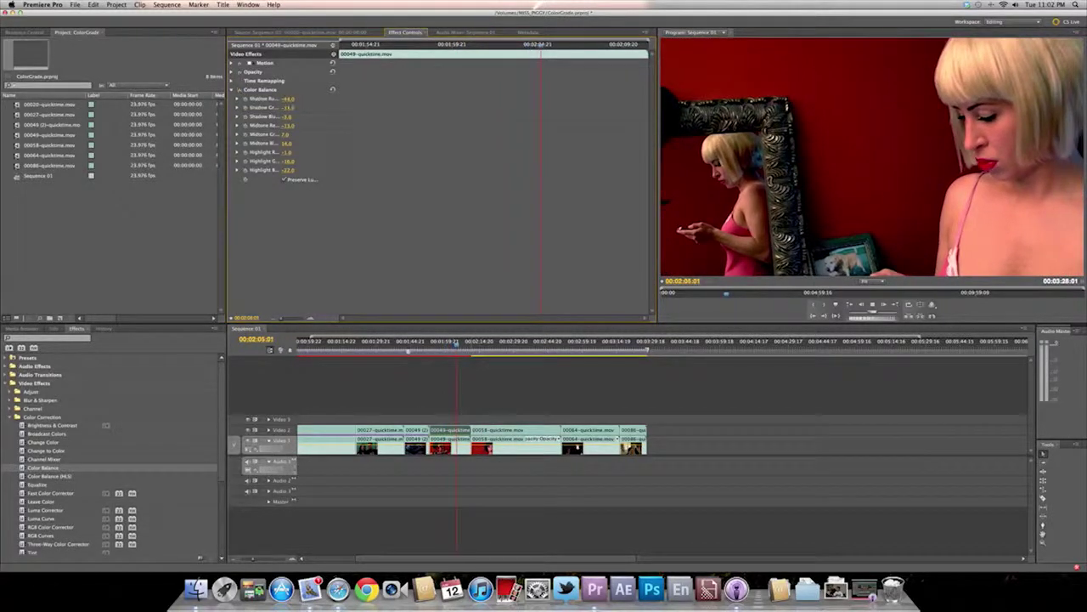
Step: Move the playhead to 00:02:04:07, apply Color Balance (RGB) to the 00049 clip and reduce its Red, Green and Blue values
{"action": "mouse_move", "coordinate": [459, 340]}
{"action": "left_mouse_down"}
{"action": "mouse_move", "coordinate": [483, 344]}
{"action": "mouse_move", "coordinate": [452, 337]}
{"action": "left_mouse_up"}
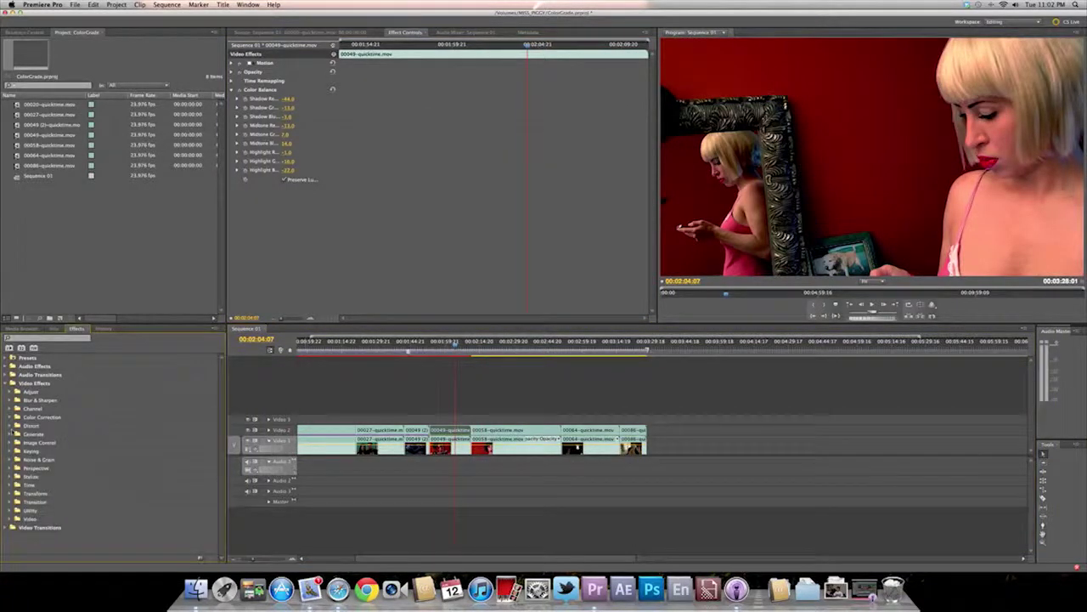
{"action": "left_click", "coordinate": [13, 443]}
{"action": "left_click_drag", "start_coordinate": [28, 459], "coordinate": [453, 434]}
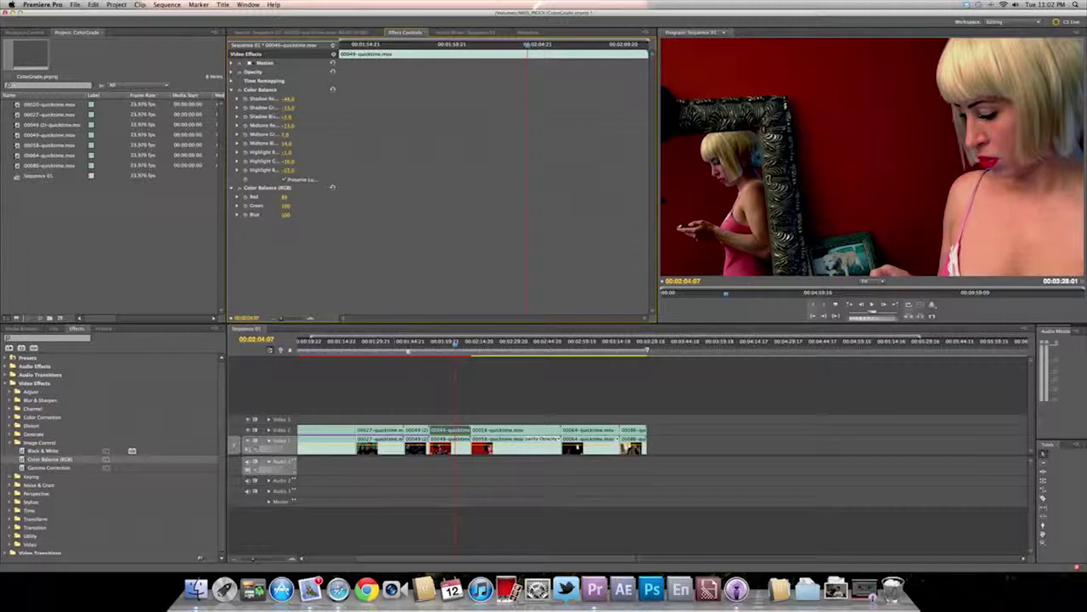
{"action": "mouse_move", "coordinate": [287, 198]}
{"action": "left_mouse_down"}
{"action": "mouse_move", "coordinate": [275, 197]}
{"action": "mouse_move", "coordinate": [297, 205]}
{"action": "mouse_move", "coordinate": [274, 205]}
{"action": "left_mouse_up"}
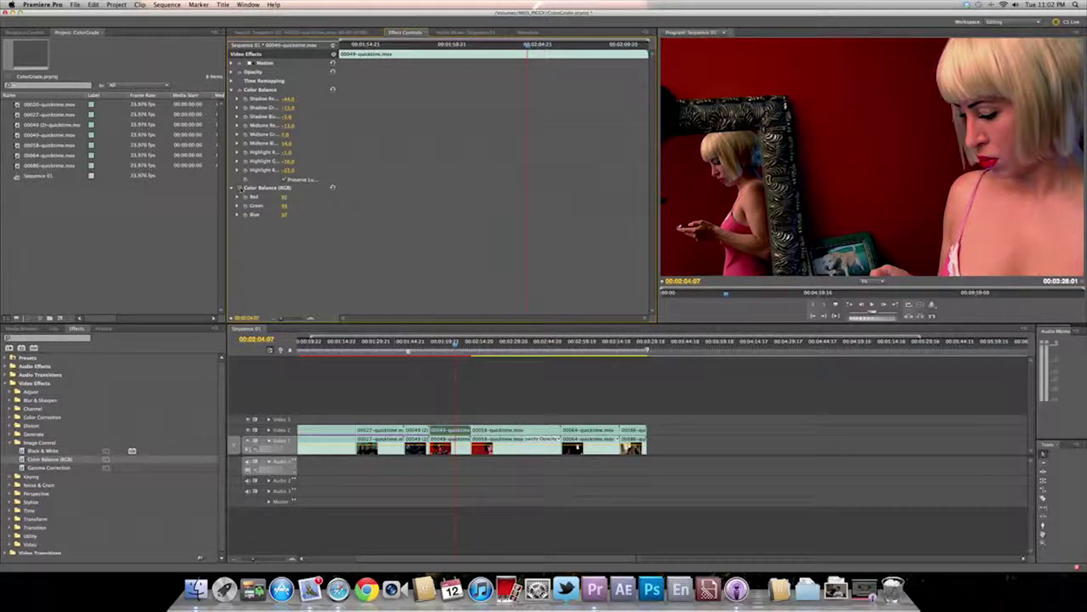
Step: Move the playhead to 00:02:14:16 and apply Color Balance to the 00058 clip on Video 2
{"action": "left_click_drag", "start_coordinate": [455, 344], "coordinate": [480, 346]}
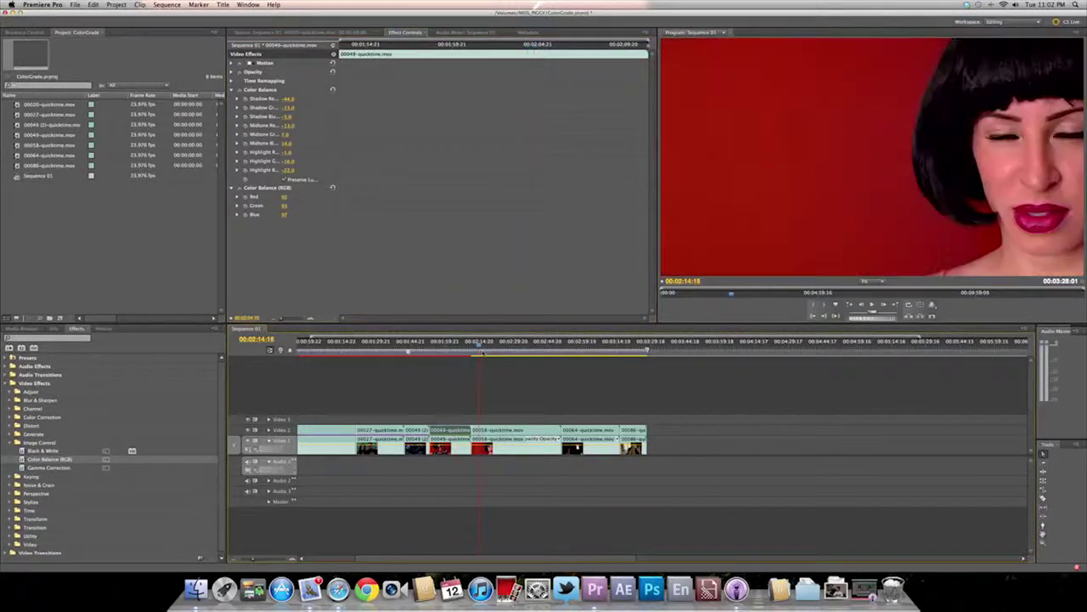
{"action": "left_click", "coordinate": [513, 429]}
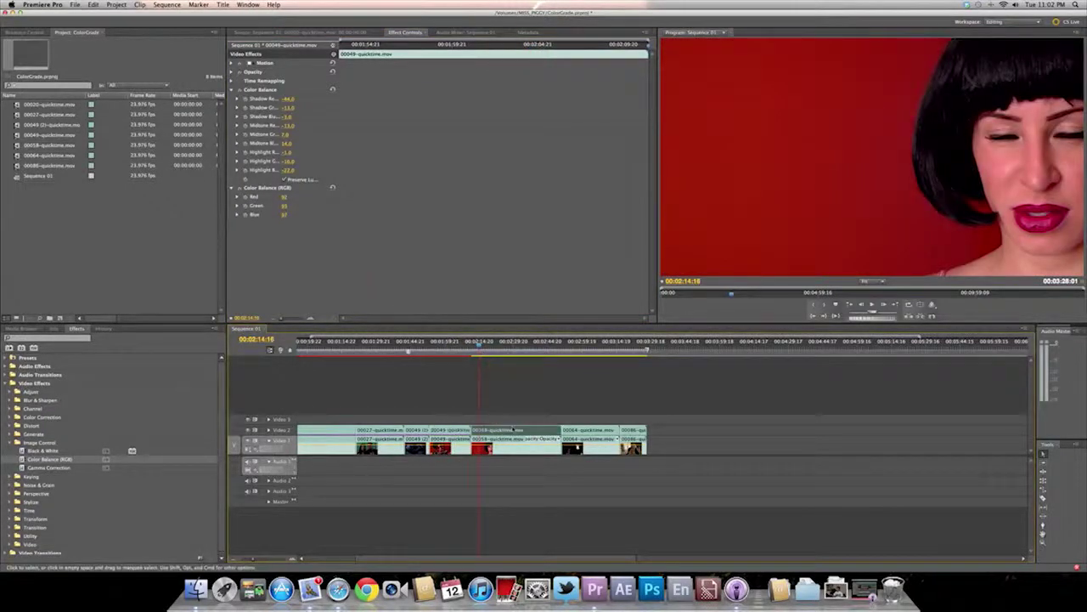
{"action": "left_click", "coordinate": [11, 418]}
{"action": "left_click_drag", "start_coordinate": [38, 467], "coordinate": [482, 452]}
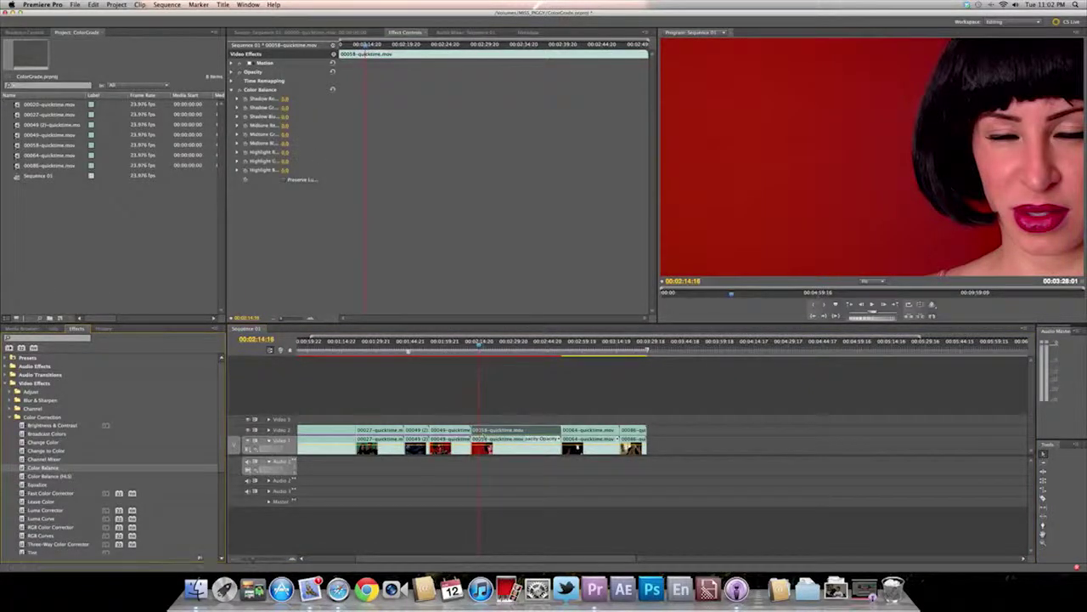
{"action": "left_click_drag", "start_coordinate": [285, 99], "coordinate": [270, 99]}
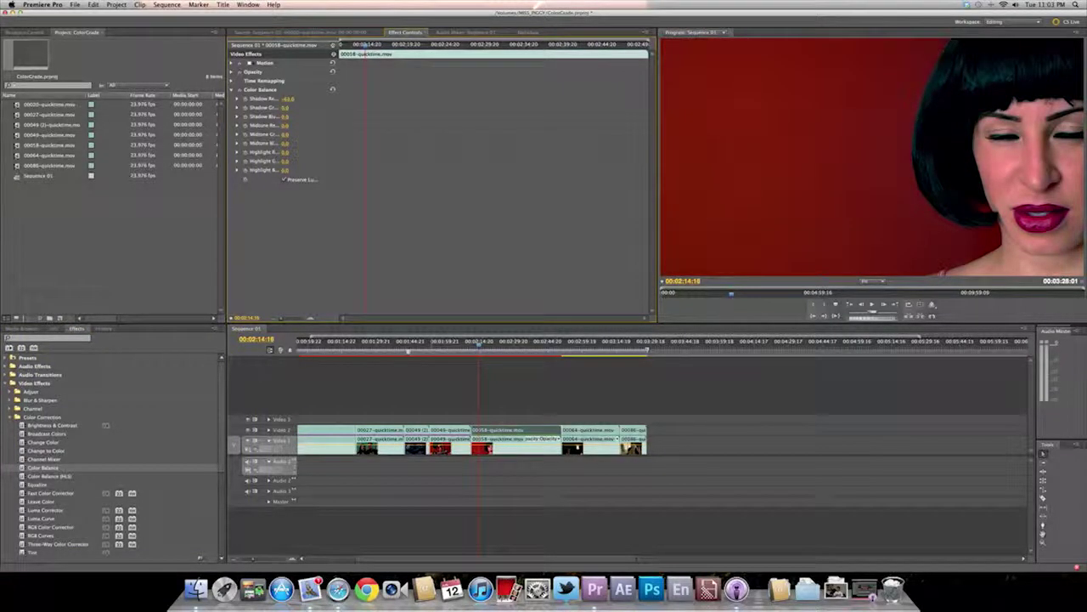
{"action": "mouse_move", "coordinate": [285, 108]}
{"action": "left_mouse_down"}
{"action": "mouse_move", "coordinate": [274, 108]}
{"action": "mouse_move", "coordinate": [294, 108]}
{"action": "mouse_move", "coordinate": [286, 99]}
{"action": "left_mouse_up"}
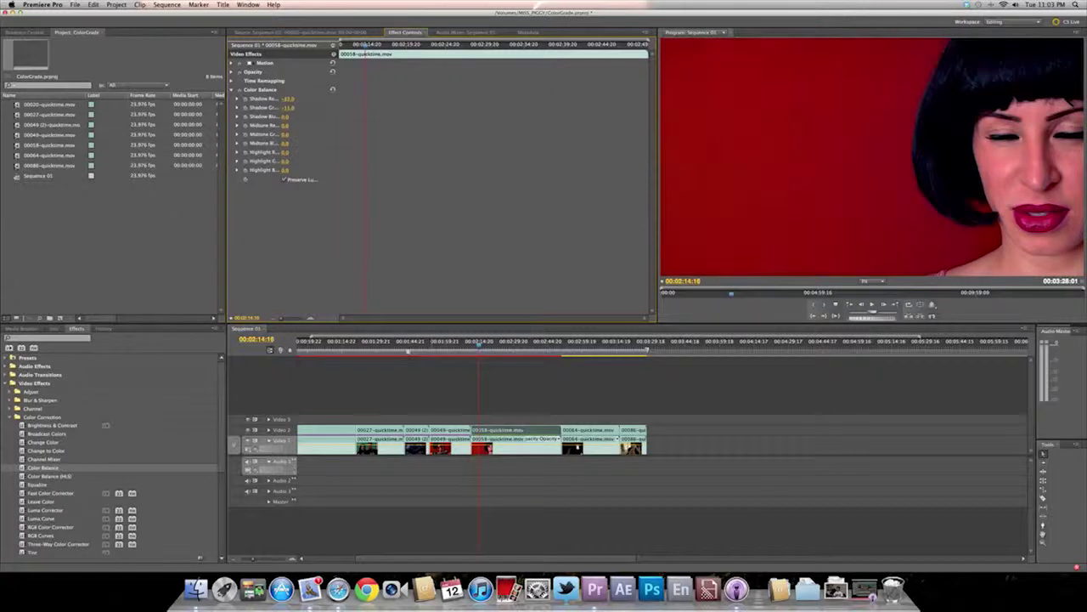
{"action": "left_click_drag", "start_coordinate": [282, 111], "coordinate": [292, 108]}
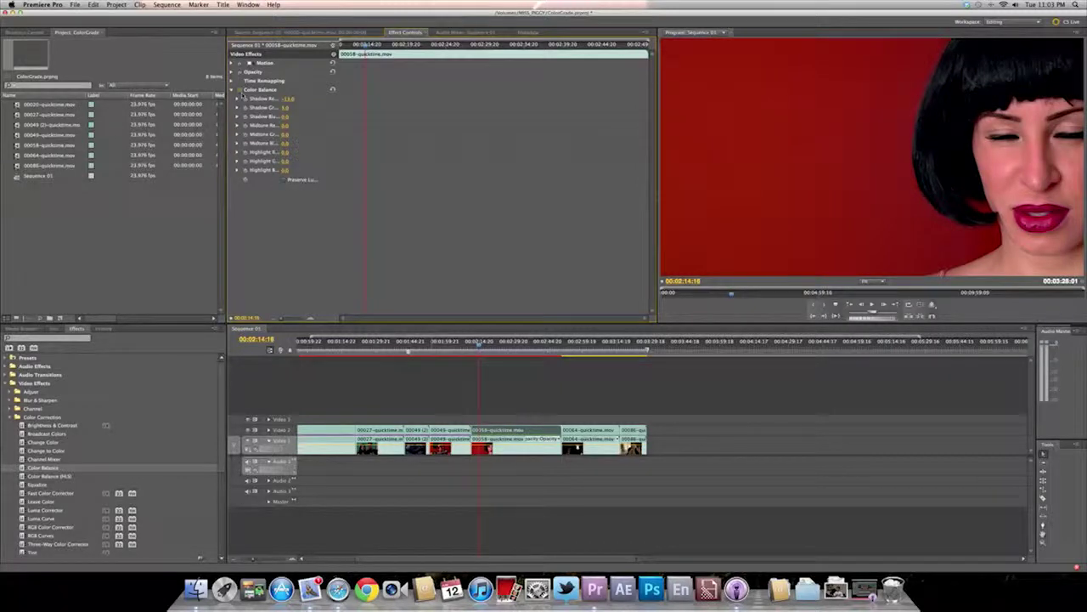
{"action": "left_click", "coordinate": [240, 91]}
{"action": "mouse_move", "coordinate": [286, 108]}
{"action": "left_mouse_down"}
{"action": "mouse_move", "coordinate": [262, 108]}
{"action": "mouse_move", "coordinate": [293, 109]}
{"action": "left_mouse_up"}
{"action": "mouse_move", "coordinate": [286, 118]}
{"action": "left_mouse_down"}
{"action": "mouse_move", "coordinate": [304, 118]}
{"action": "mouse_move", "coordinate": [280, 118]}
{"action": "left_mouse_up"}
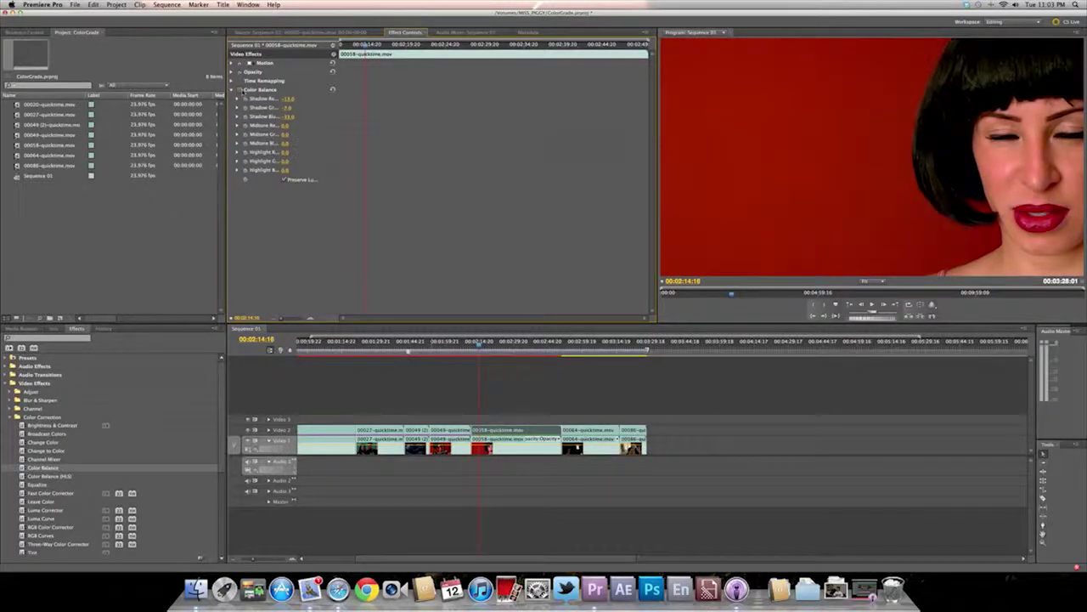
{"action": "left_click", "coordinate": [332, 90]}
Step: Lower the 00058 clip's shadow red, raise shadow green and blue, enable Preserve Luminosity, raise midtone red and set midtone green to -3
{"action": "left_click_drag", "start_coordinate": [286, 99], "coordinate": [258, 99]}
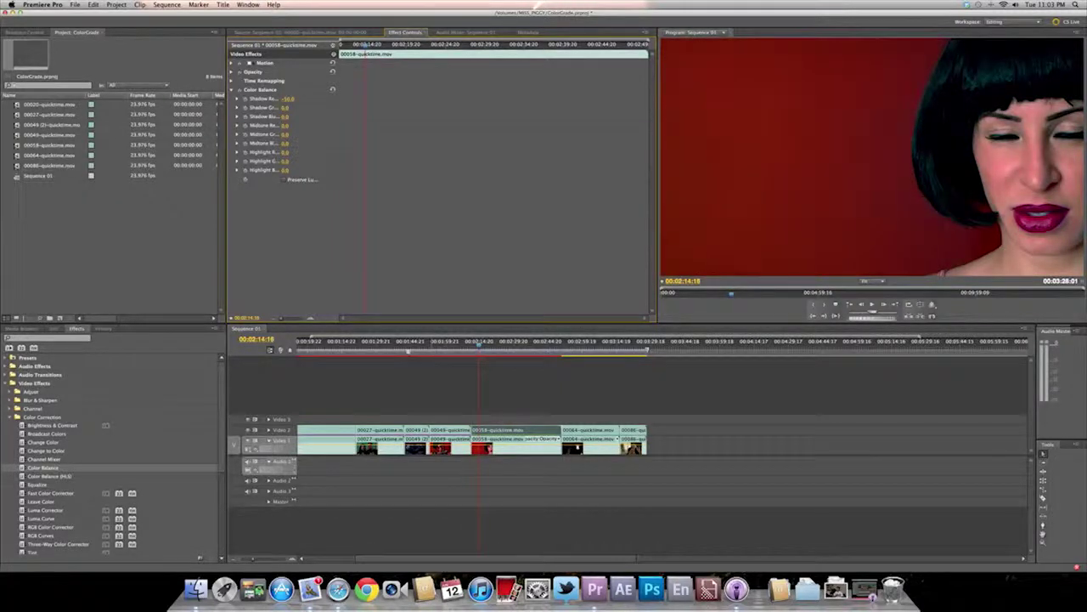
{"action": "left_click_drag", "start_coordinate": [287, 108], "coordinate": [301, 108]}
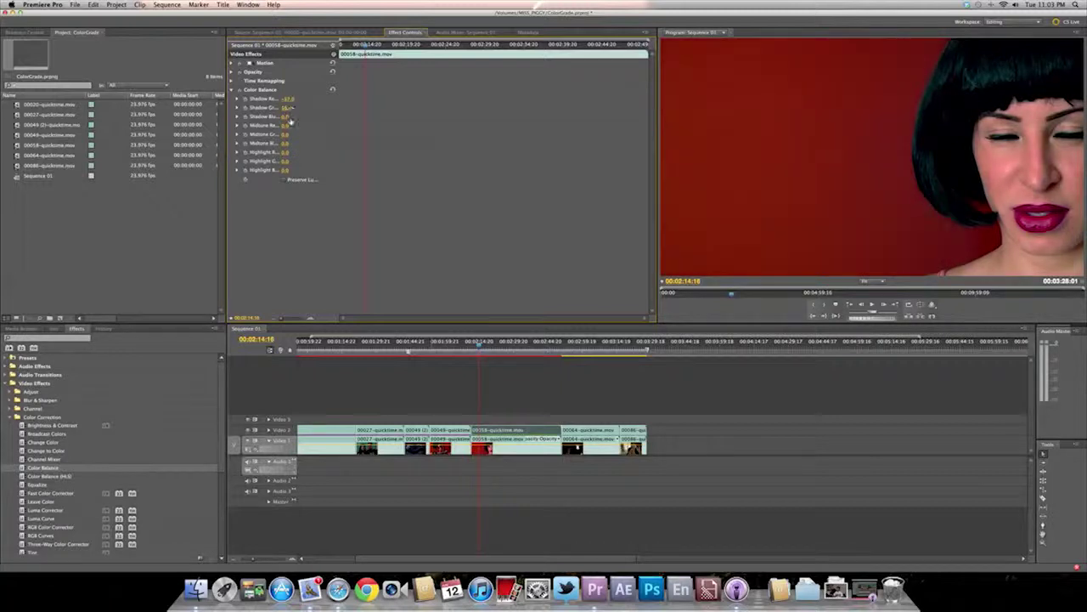
{"action": "left_click", "coordinate": [284, 181]}
{"action": "left_click_drag", "start_coordinate": [285, 116], "coordinate": [294, 116]}
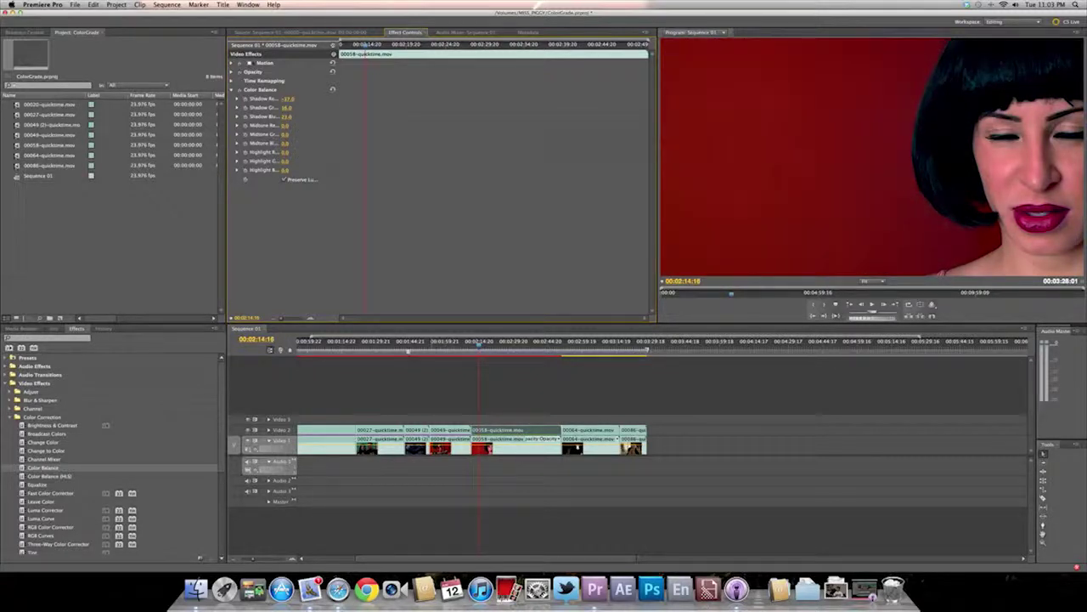
{"action": "left_click_drag", "start_coordinate": [289, 125], "coordinate": [268, 125]}
{"action": "left_click_drag", "start_coordinate": [289, 126], "coordinate": [281, 135]}
Step: Compare the 00058 clip with Preserve Luminosity and the Color Balance effect each switched on and off
{"action": "left_click", "coordinate": [284, 180]}
{"action": "left_click", "coordinate": [284, 180]}
{"action": "left_click", "coordinate": [284, 180]}
{"action": "left_click", "coordinate": [240, 90]}
{"action": "left_click", "coordinate": [239, 90]}
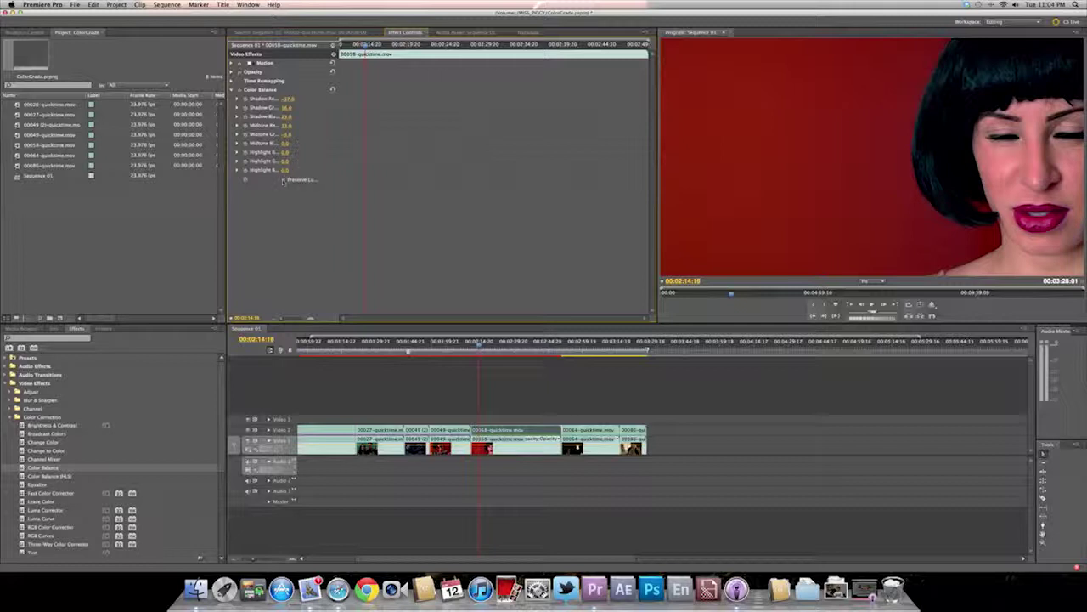
{"action": "left_click", "coordinate": [241, 89]}
{"action": "left_click", "coordinate": [240, 89]}
{"action": "left_click", "coordinate": [284, 181]}
{"action": "left_click", "coordinate": [283, 180]}
{"action": "left_click", "coordinate": [284, 180]}
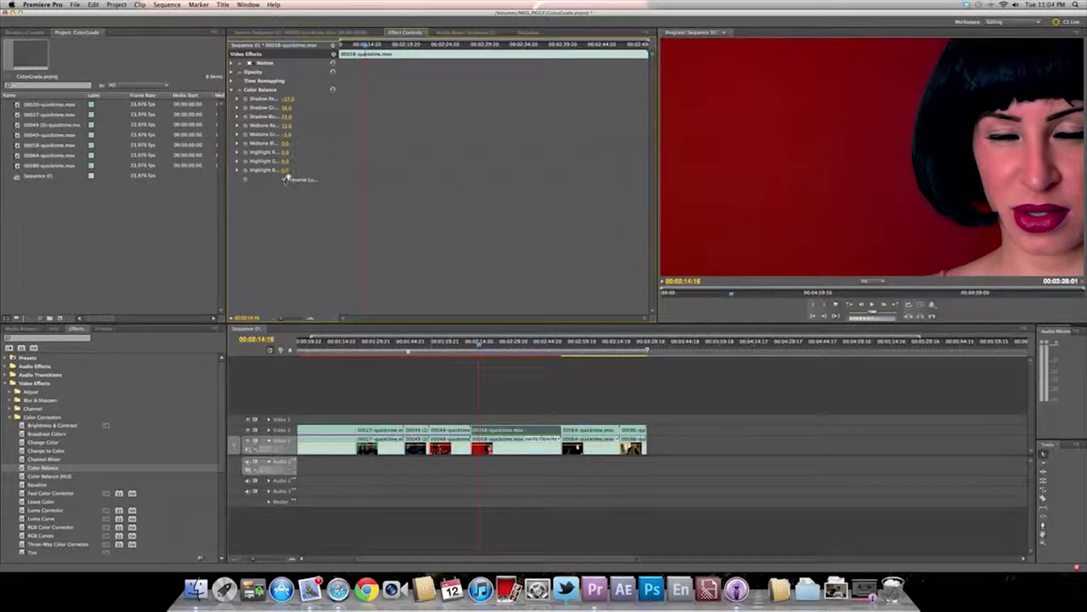
Step: Set the 00058 clip's midtone blue to -16, lower highlight red, raise highlight green and set highlight blue to 7
{"action": "mouse_move", "coordinate": [287, 142]}
{"action": "left_mouse_down"}
{"action": "mouse_move", "coordinate": [252, 143]}
{"action": "mouse_move", "coordinate": [284, 153]}
{"action": "mouse_move", "coordinate": [270, 152]}
{"action": "left_mouse_up"}
{"action": "mouse_move", "coordinate": [286, 160]}
{"action": "left_mouse_down"}
{"action": "mouse_move", "coordinate": [276, 160]}
{"action": "mouse_move", "coordinate": [294, 171]}
{"action": "mouse_move", "coordinate": [283, 170]}
{"action": "left_mouse_up"}
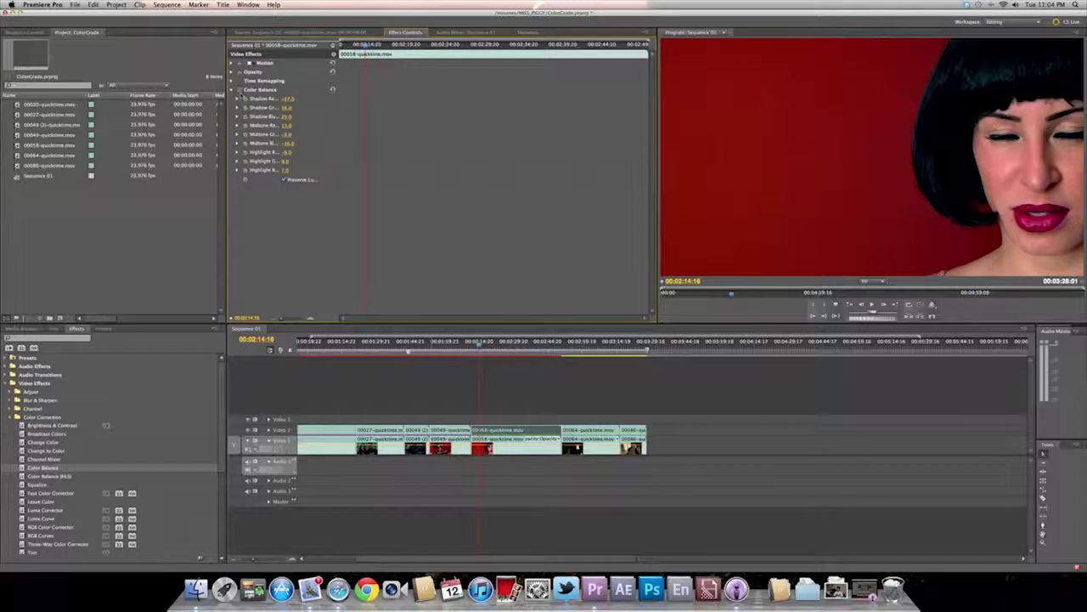
{"action": "left_click", "coordinate": [240, 89]}
Step: Play the 00058 clip to about 00:02:20:16 and repeatedly compare the shot with and without Color Balance
{"action": "key", "text": "space"}
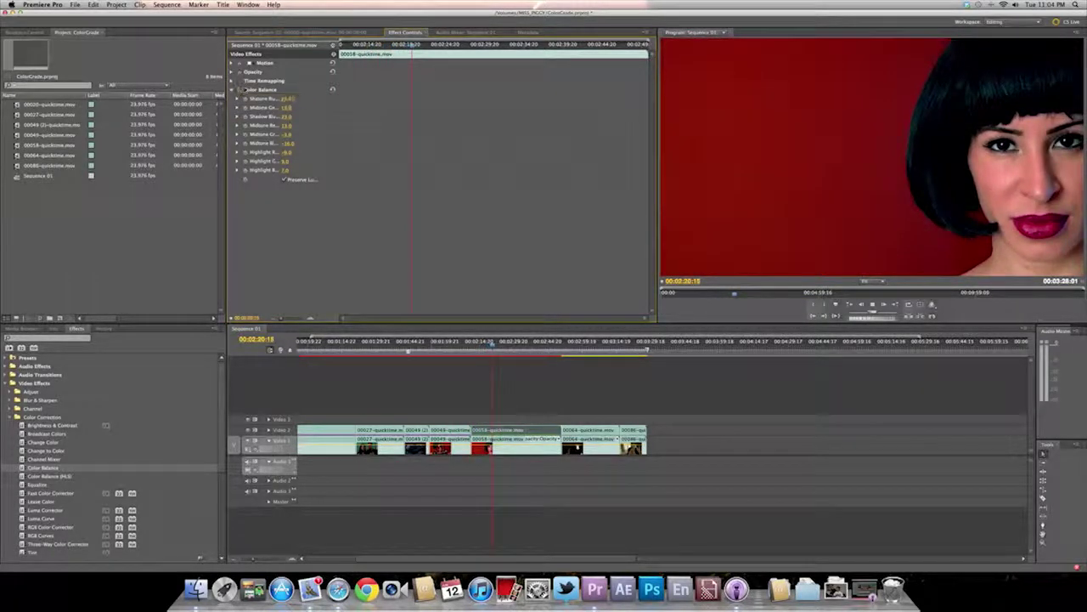
{"action": "left_click", "coordinate": [240, 90]}
{"action": "left_click", "coordinate": [241, 90]}
{"action": "left_click", "coordinate": [241, 90]}
{"action": "left_click", "coordinate": [241, 90]}
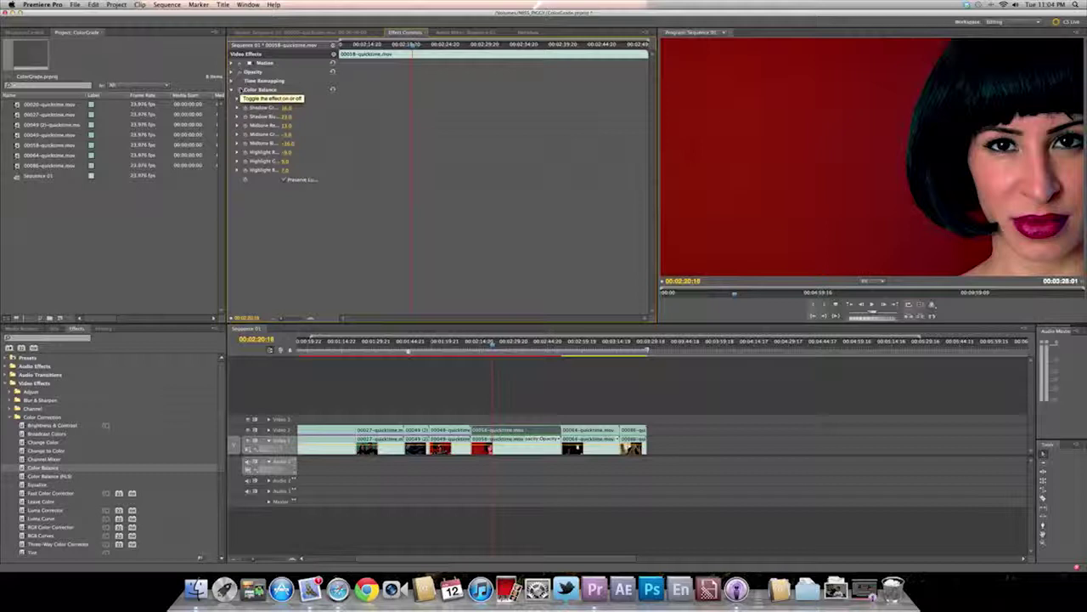
{"action": "left_click", "coordinate": [241, 90]}
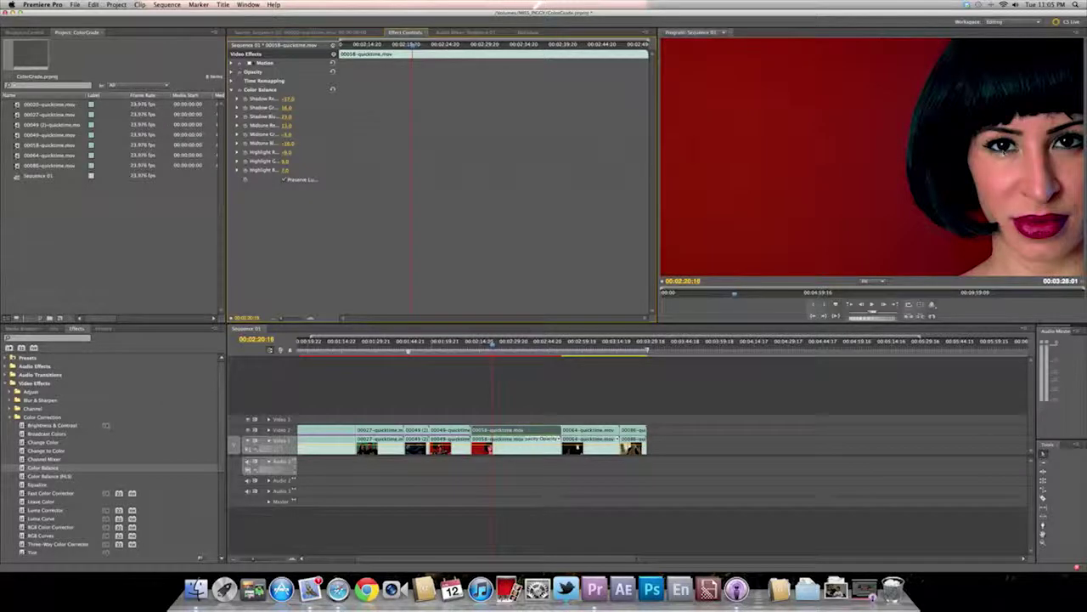
{"action": "left_click", "coordinate": [240, 90]}
{"action": "left_click", "coordinate": [240, 90]}
{"action": "left_click", "coordinate": [240, 90]}
{"action": "left_click", "coordinate": [239, 91]}
{"action": "left_click", "coordinate": [240, 90]}
{"action": "left_click", "coordinate": [239, 91]}
{"action": "left_click", "coordinate": [240, 91]}
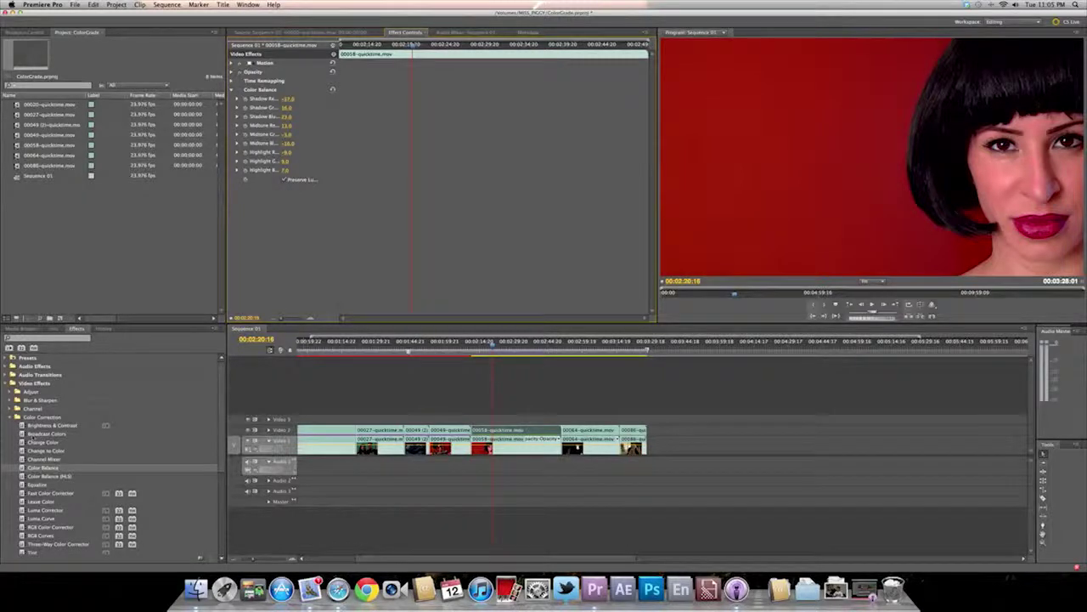
Step: Apply Color Balance (RGB) to the 00058 clip, reduce its Red, Green and Blue values, and compare with the effect off
{"action": "left_click", "coordinate": [12, 416]}
{"action": "left_click", "coordinate": [12, 442]}
{"action": "left_click_drag", "start_coordinate": [30, 458], "coordinate": [482, 432]}
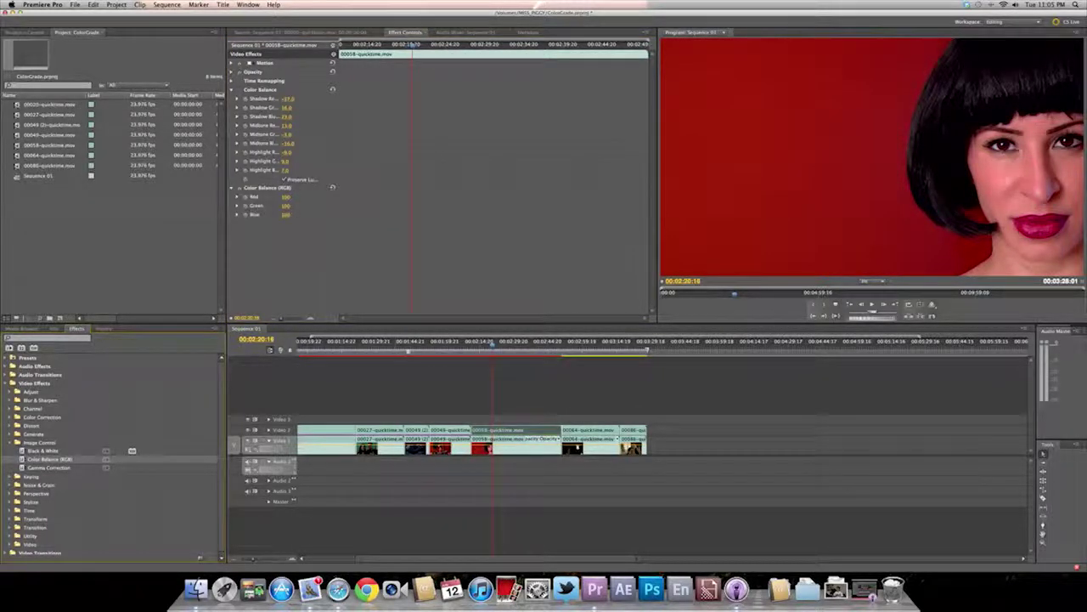
{"action": "mouse_move", "coordinate": [285, 197]}
{"action": "left_mouse_down"}
{"action": "mouse_move", "coordinate": [298, 197]}
{"action": "mouse_move", "coordinate": [285, 206]}
{"action": "left_mouse_up"}
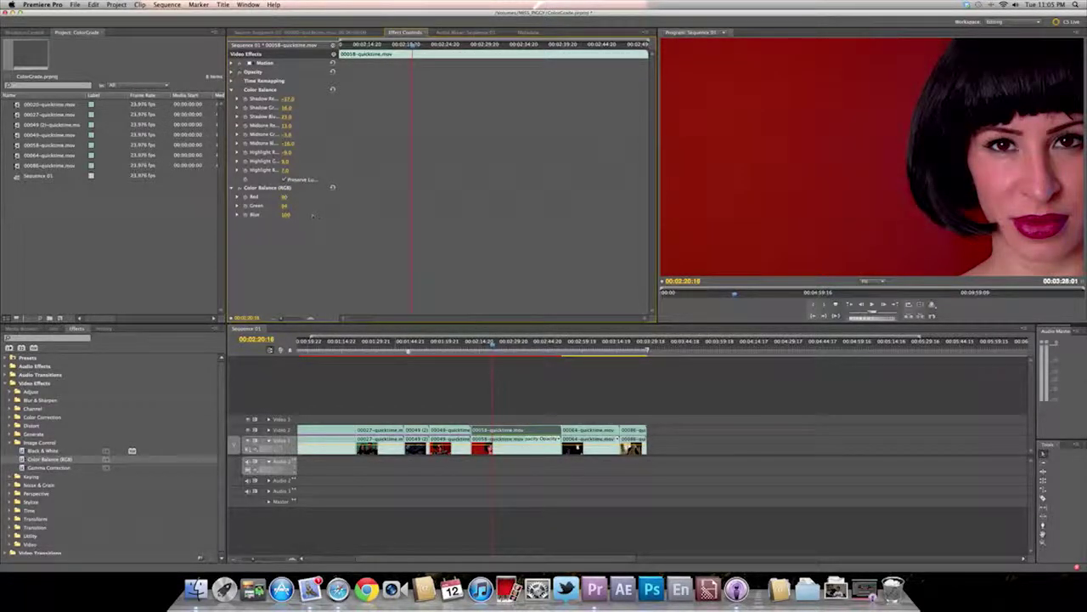
{"action": "left_click", "coordinate": [240, 187]}
{"action": "left_click_drag", "start_coordinate": [286, 207], "coordinate": [288, 206]}
{"action": "left_click", "coordinate": [242, 193]}
{"action": "left_click", "coordinate": [242, 194]}
{"action": "key", "text": "space"}
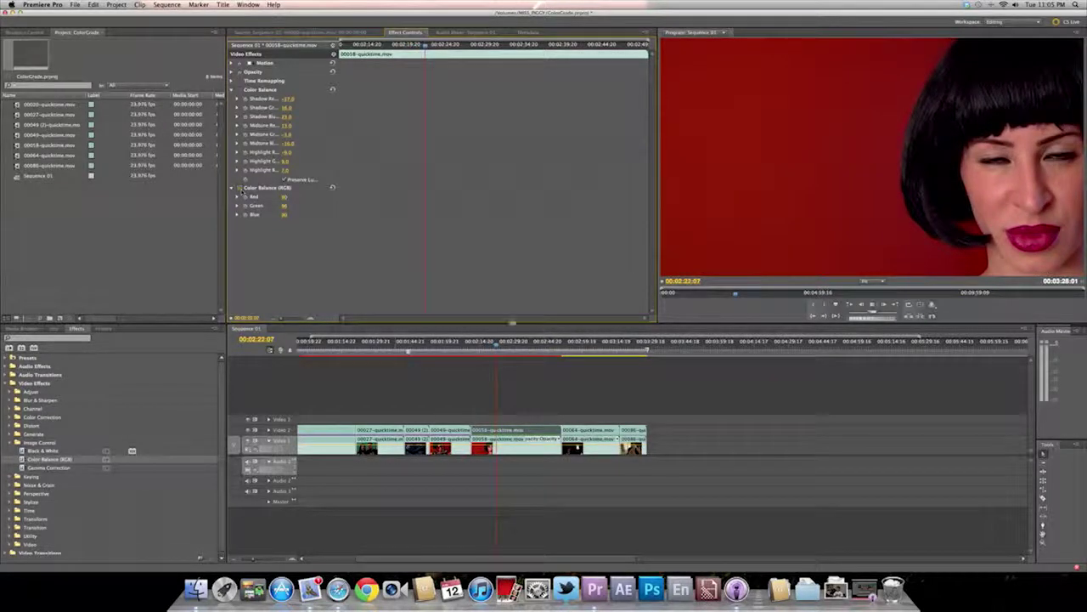
Step: Move the playhead to 00:02:56:08 and apply Color Balance to the 00064 clip on Video 2
{"action": "left_click", "coordinate": [574, 342]}
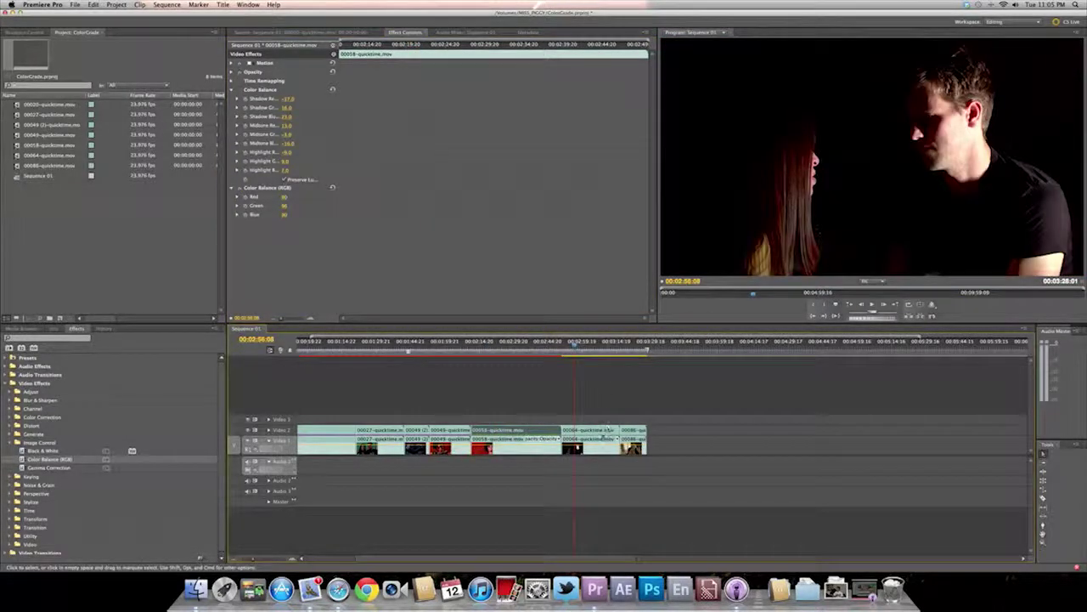
{"action": "left_click", "coordinate": [603, 434]}
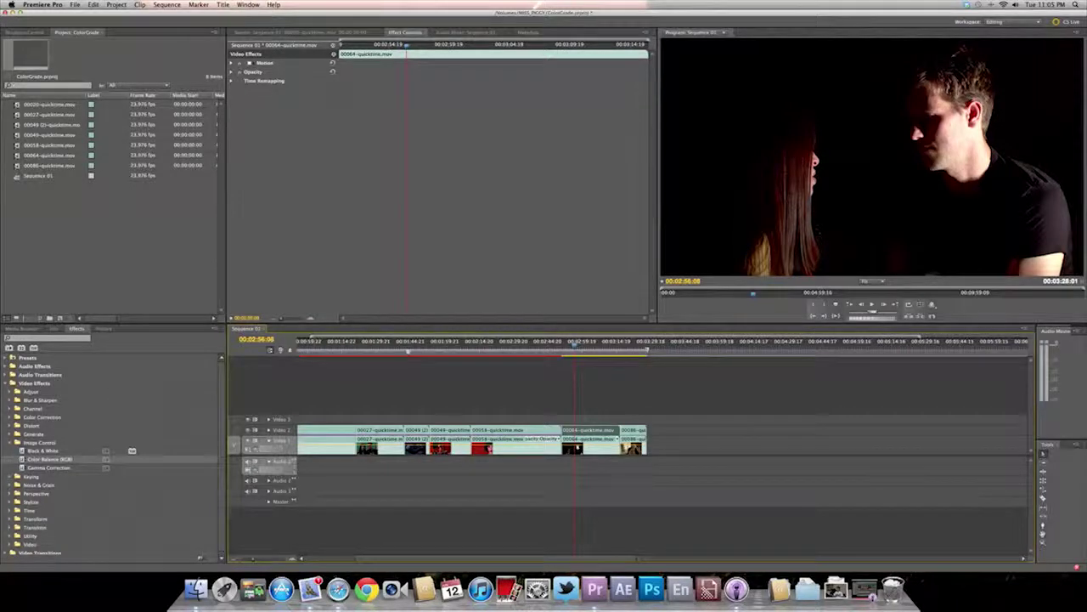
{"action": "left_click", "coordinate": [12, 417]}
{"action": "left_click_drag", "start_coordinate": [42, 467], "coordinate": [595, 434]}
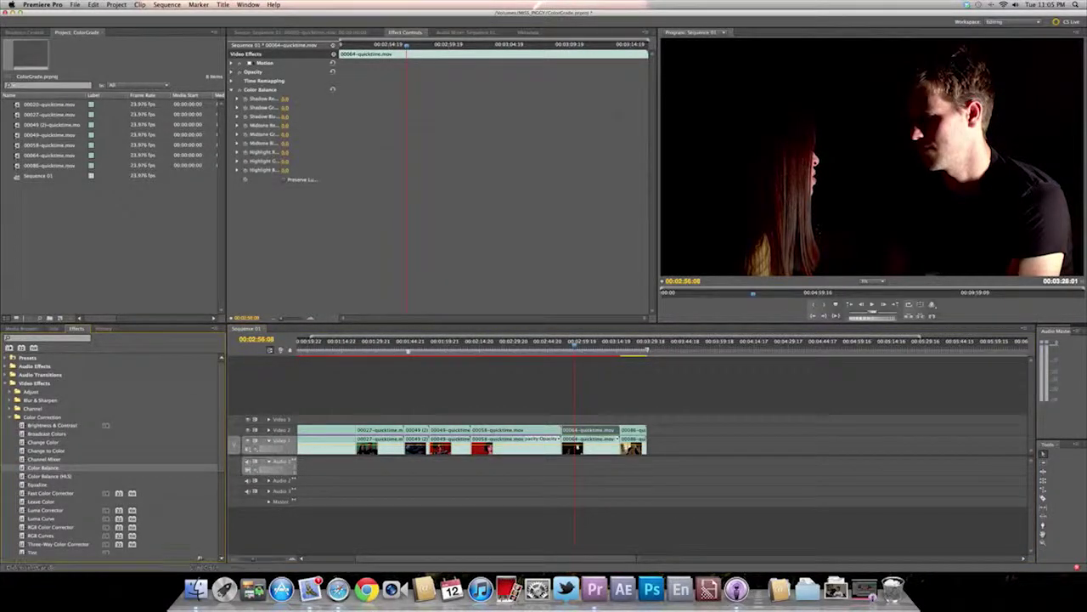
Step: Set the 00064 clip's shadow red to -19, shadow green to -25, midtone blue to -16 and highlights to -12, -11 and -10
{"action": "left_click_drag", "start_coordinate": [285, 99], "coordinate": [249, 108]}
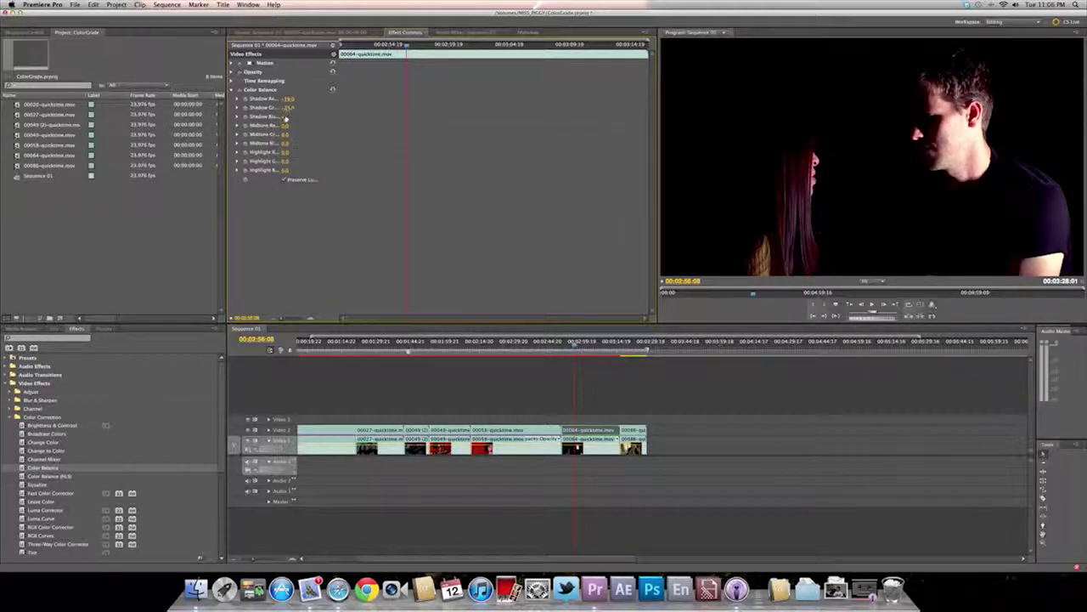
{"action": "mouse_move", "coordinate": [286, 126]}
{"action": "left_mouse_down"}
{"action": "mouse_move", "coordinate": [301, 126]}
{"action": "mouse_move", "coordinate": [276, 127]}
{"action": "mouse_move", "coordinate": [289, 135]}
{"action": "left_mouse_up"}
{"action": "left_click_drag", "start_coordinate": [285, 135], "coordinate": [273, 143]}
{"action": "mouse_move", "coordinate": [291, 153]}
{"action": "left_mouse_down"}
{"action": "mouse_move", "coordinate": [286, 177]}
{"action": "mouse_move", "coordinate": [278, 171]}
{"action": "left_mouse_up"}
Step: Compare the 00064 clip with Color Balance switched on and off, playing the shot between checks
{"action": "left_click", "coordinate": [240, 90]}
{"action": "left_click", "coordinate": [240, 90]}
{"action": "left_click", "coordinate": [241, 90]}
{"action": "left_click", "coordinate": [241, 91]}
{"action": "key", "text": "space"}
{"action": "left_click", "coordinate": [241, 90]}
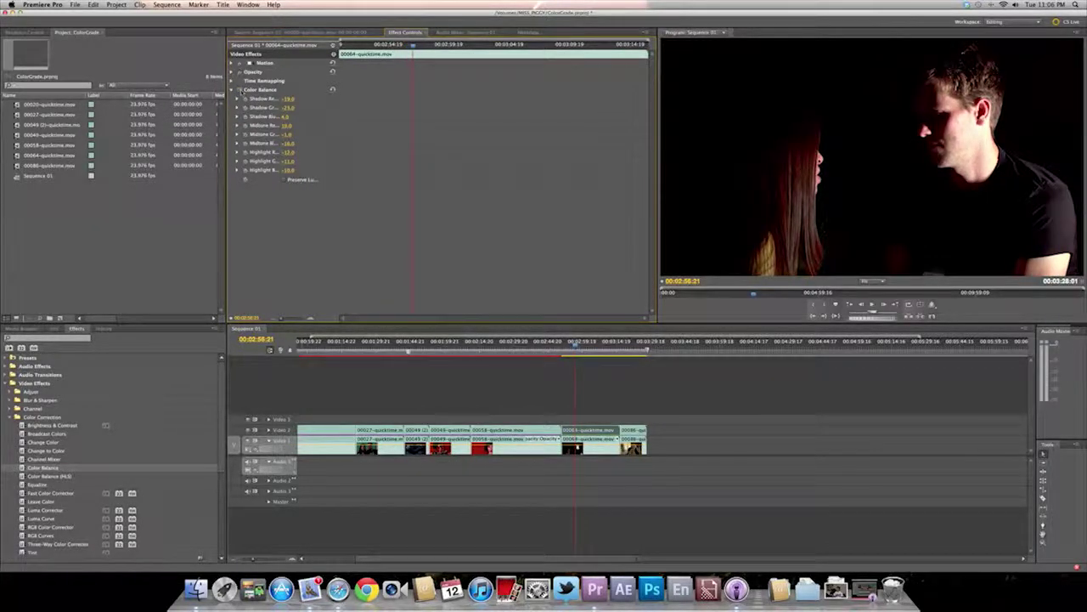
{"action": "left_click", "coordinate": [241, 90]}
{"action": "key", "text": "space"}
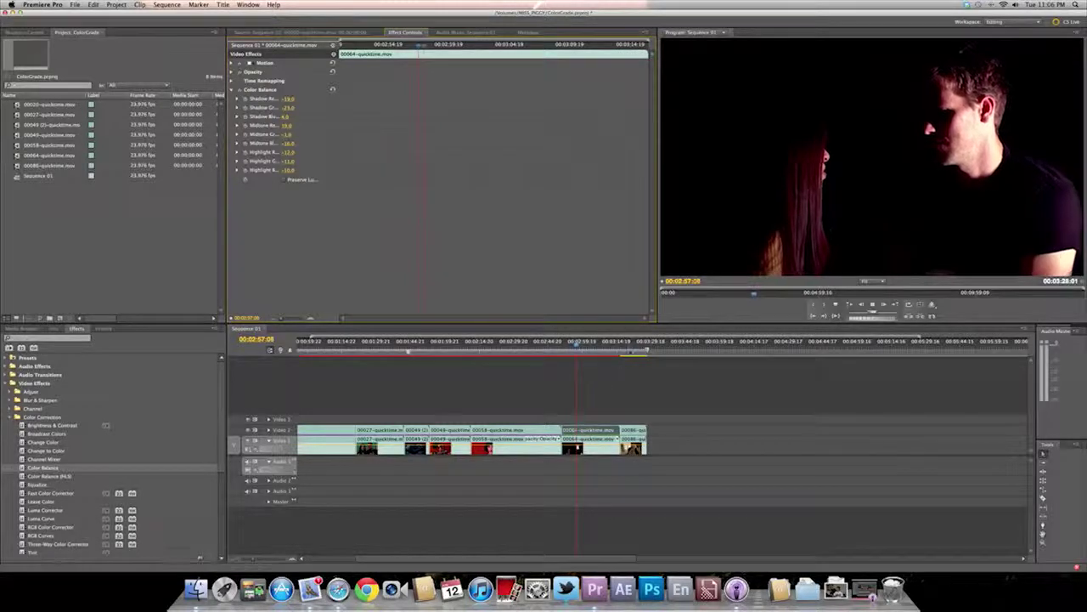
Step: Move the playhead to 00:03:20:01 and apply Color Balance to the 00086 clip on Video 2
{"action": "left_click", "coordinate": [630, 347]}
{"action": "left_click", "coordinate": [633, 430]}
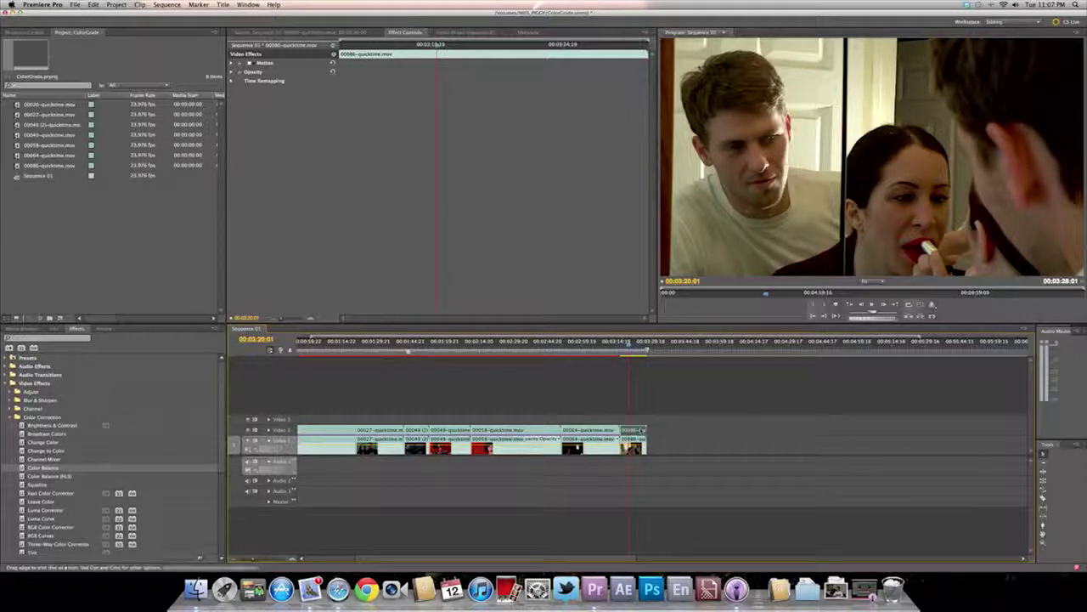
{"action": "left_click_drag", "start_coordinate": [36, 469], "coordinate": [635, 435]}
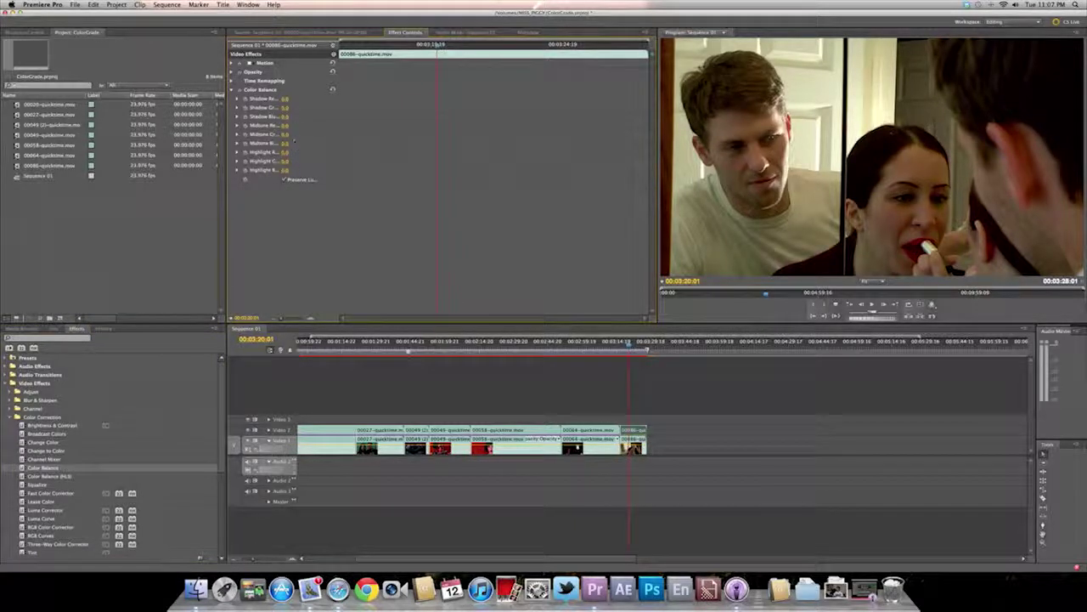
Step: Try shadow red at 16 and shadow green at -4 on the 00086 clip, comparing Preserve Luminosity on and off
{"action": "left_click_drag", "start_coordinate": [286, 100], "coordinate": [284, 99]}
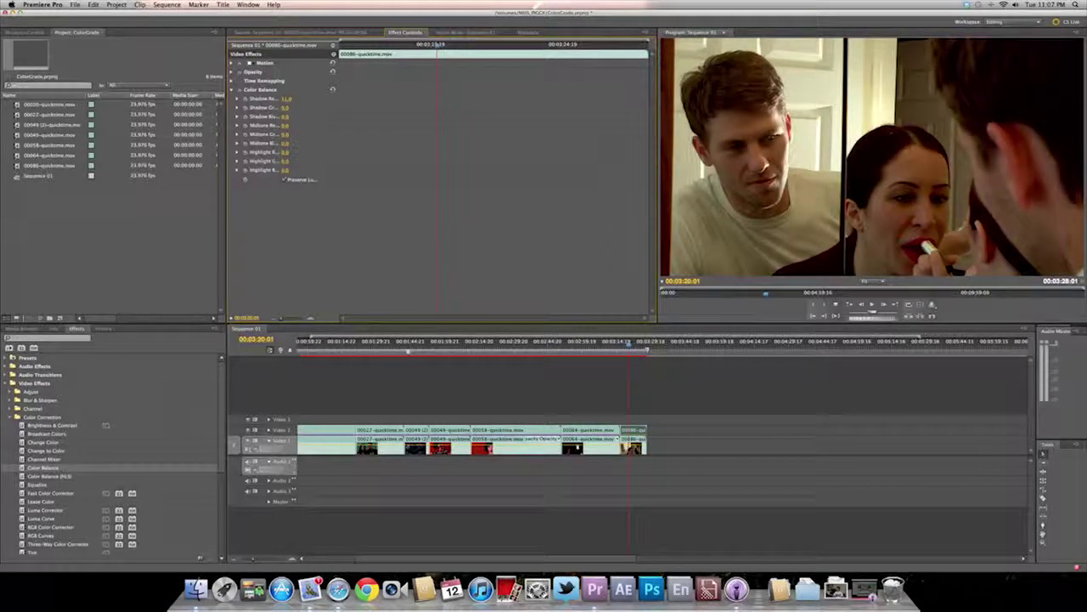
{"action": "mouse_move", "coordinate": [290, 99]}
{"action": "left_mouse_down"}
{"action": "mouse_move", "coordinate": [294, 109]}
{"action": "mouse_move", "coordinate": [283, 108]}
{"action": "left_mouse_up"}
{"action": "key", "text": "space"}
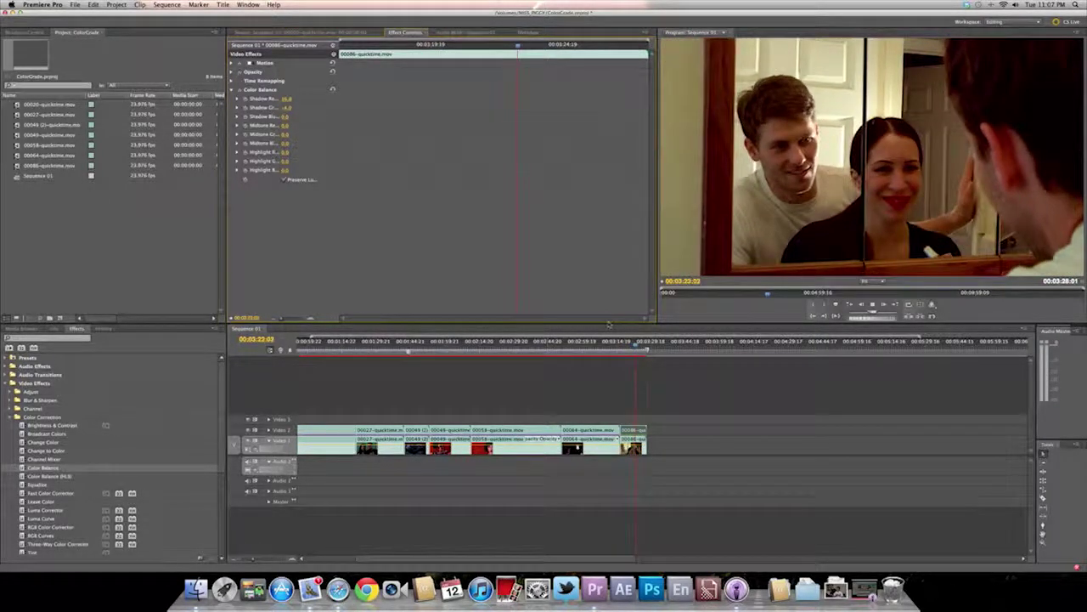
{"action": "left_click", "coordinate": [284, 180]}
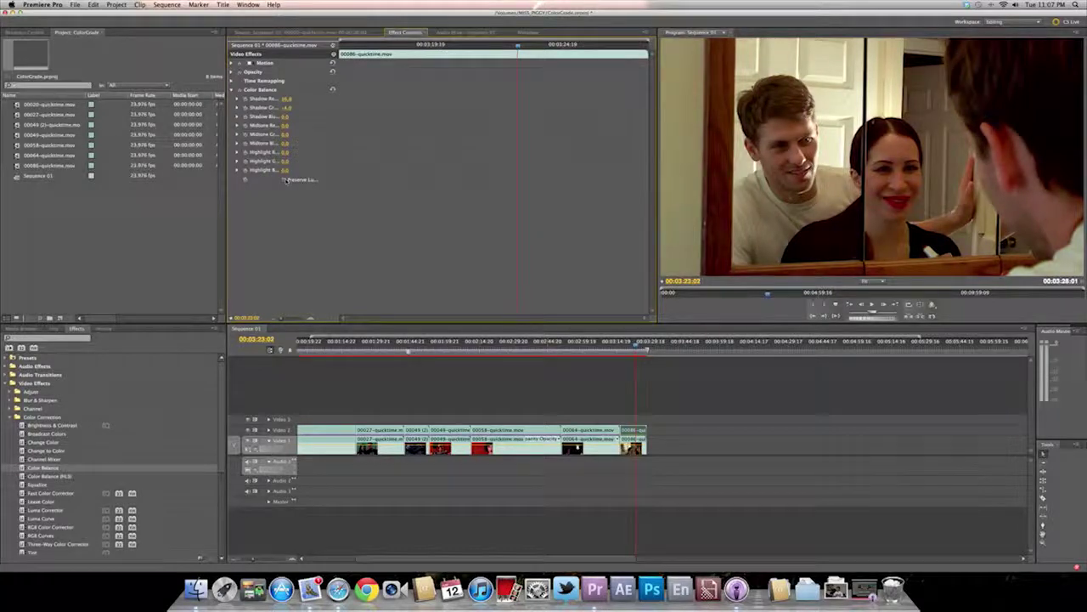
{"action": "left_click", "coordinate": [285, 180]}
{"action": "left_click", "coordinate": [285, 180]}
{"action": "left_click", "coordinate": [285, 180]}
Step: Try a lower midtone red and higher shadow blue, compare with the effect off, and reset Color Balance on the 00086 clip
{"action": "mouse_move", "coordinate": [286, 126]}
{"action": "left_mouse_down"}
{"action": "mouse_move", "coordinate": [271, 126]}
{"action": "mouse_move", "coordinate": [297, 126]}
{"action": "mouse_move", "coordinate": [272, 125]}
{"action": "left_mouse_up"}
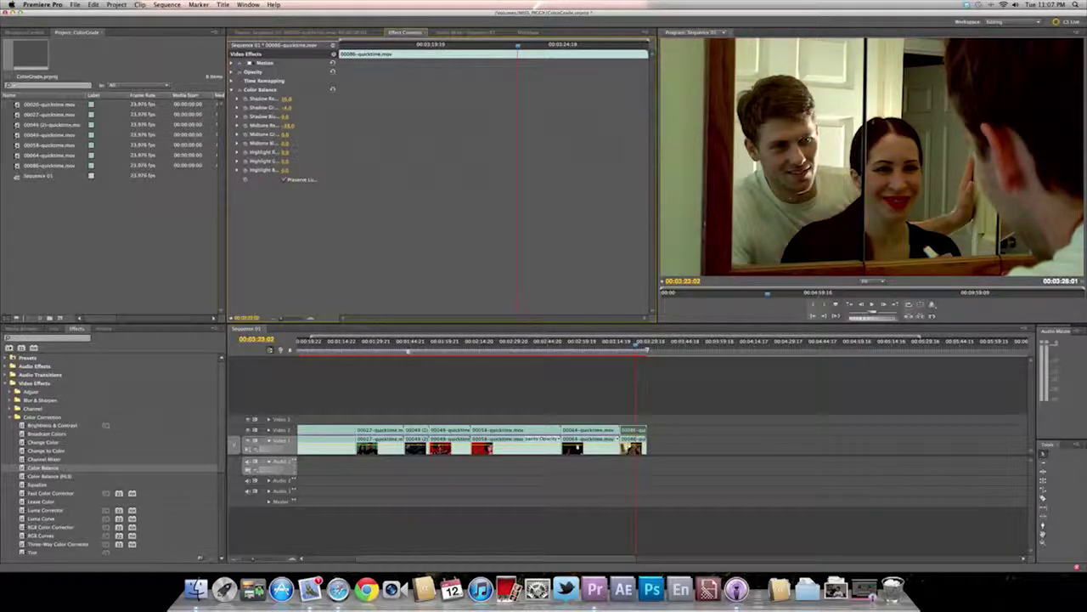
{"action": "key", "text": "super+s"}
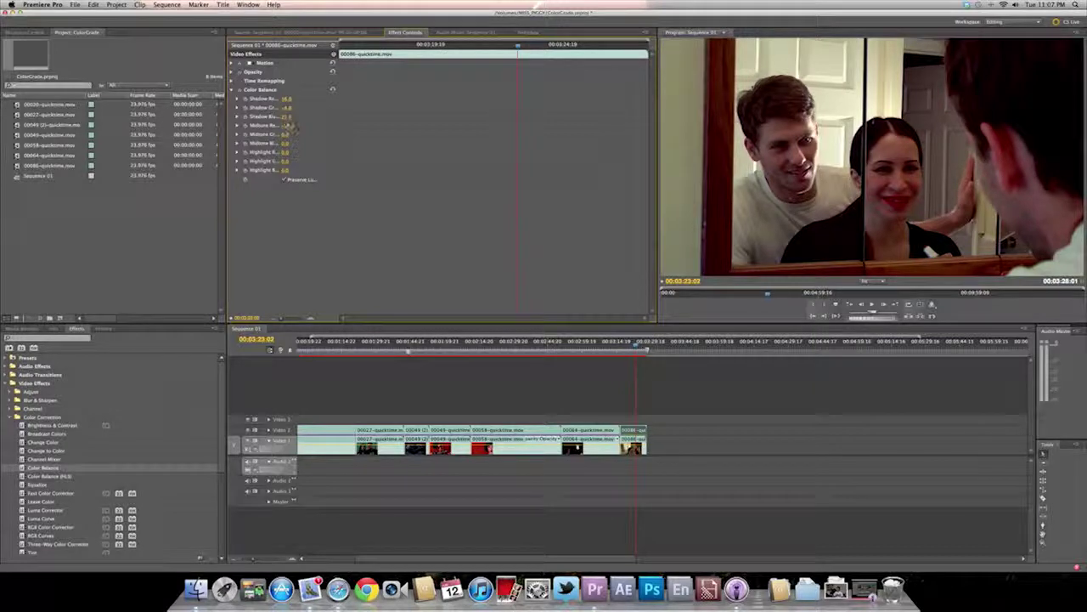
{"action": "left_click", "coordinate": [241, 90]}
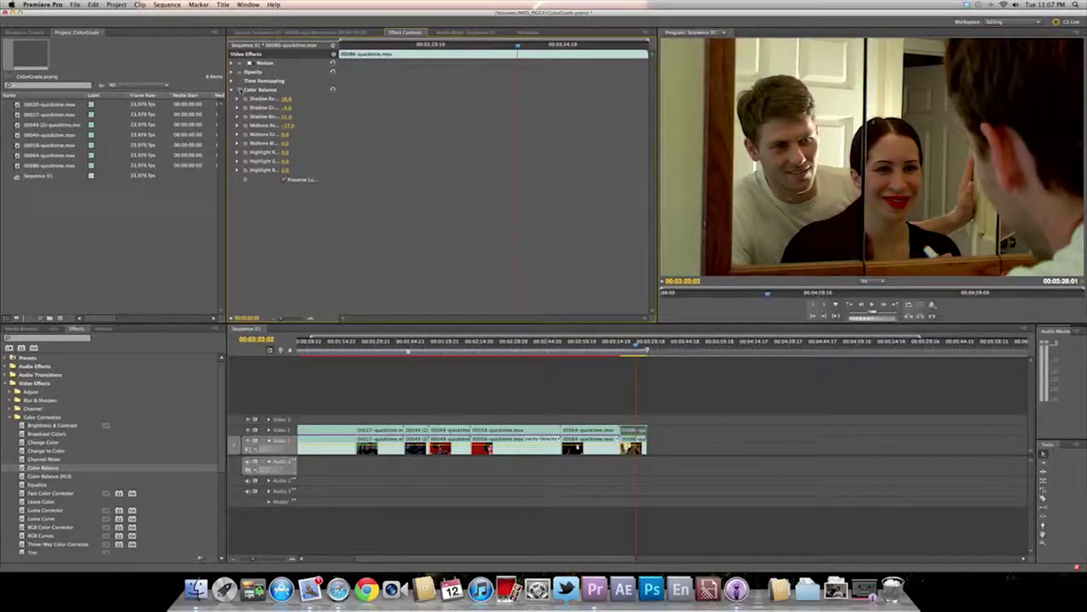
{"action": "left_click", "coordinate": [240, 89]}
{"action": "left_click", "coordinate": [332, 89]}
Step: Try raising shadow red and green with Preserve Luminosity off, comparing the 00086 clip with the effect on and off
{"action": "left_click", "coordinate": [284, 180]}
{"action": "left_click_drag", "start_coordinate": [286, 98], "coordinate": [315, 107]}
{"action": "left_click", "coordinate": [240, 90]}
{"action": "left_click", "coordinate": [240, 90]}
{"action": "left_click", "coordinate": [240, 90]}
{"action": "left_click", "coordinate": [236, 90]}
{"action": "left_click", "coordinate": [237, 90]}
{"action": "left_click", "coordinate": [241, 91]}
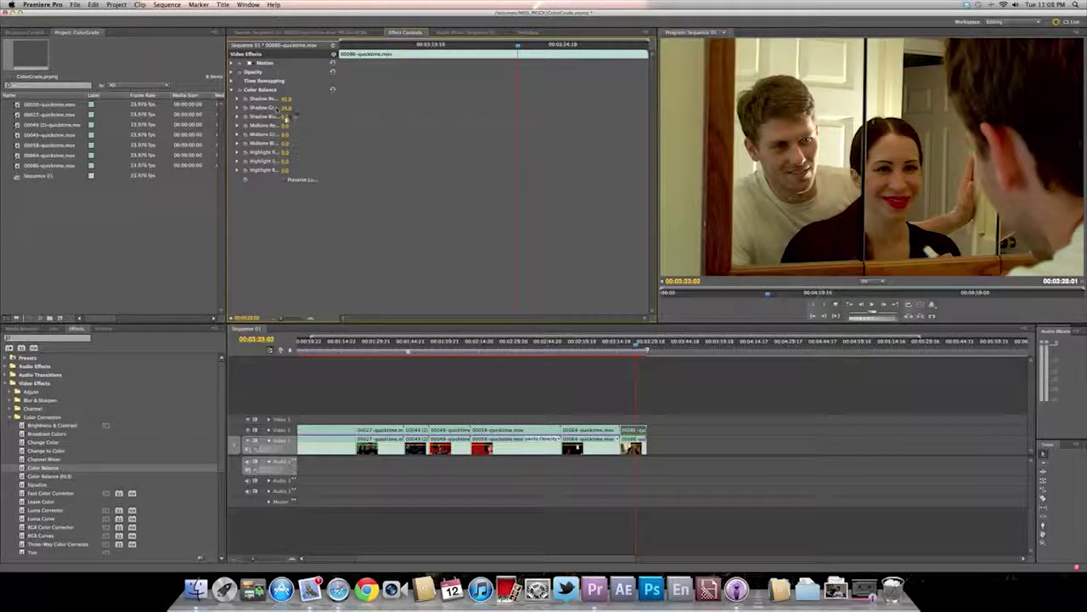
Step: Try raising shadow blue and lowering midtone red, toggle Preserve Luminosity, and reset the 00086 clip's Color Balance
{"action": "left_click_drag", "start_coordinate": [294, 117], "coordinate": [299, 117]}
{"action": "left_click_drag", "start_coordinate": [293, 117], "coordinate": [295, 118]}
{"action": "left_click", "coordinate": [240, 90]}
{"action": "left_click", "coordinate": [241, 90]}
{"action": "left_click", "coordinate": [240, 90]}
{"action": "left_click_drag", "start_coordinate": [290, 125], "coordinate": [289, 127]}
{"action": "left_click", "coordinate": [285, 179]}
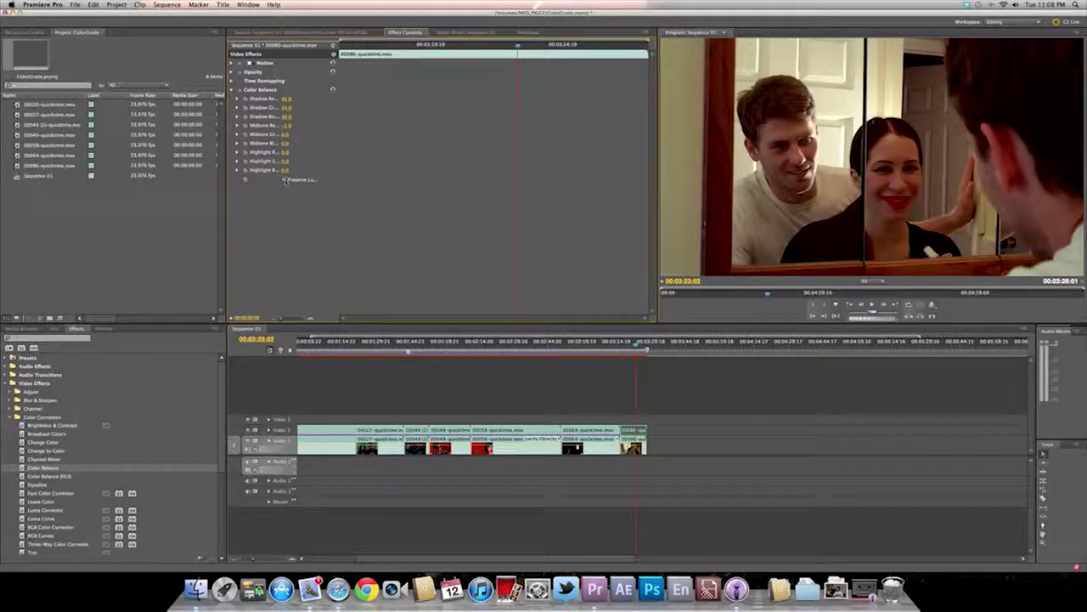
{"action": "left_click", "coordinate": [332, 90]}
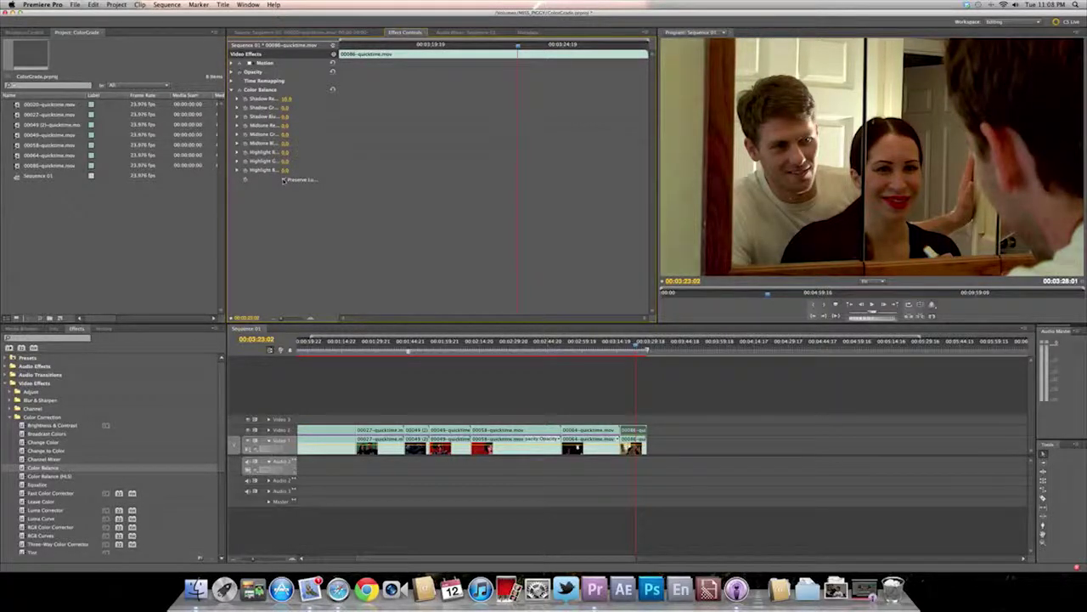
Step: Lower shadow red and green, set the midtones to 1, -7 and 11, highlight red to -20 and green to -25, and raise highlight blue
{"action": "left_click_drag", "start_coordinate": [297, 96], "coordinate": [282, 99]}
{"action": "mouse_move", "coordinate": [284, 170]}
{"action": "left_mouse_down"}
{"action": "mouse_move", "coordinate": [311, 170]}
{"action": "mouse_move", "coordinate": [265, 161]}
{"action": "mouse_move", "coordinate": [302, 154]}
{"action": "mouse_move", "coordinate": [274, 152]}
{"action": "left_mouse_up"}
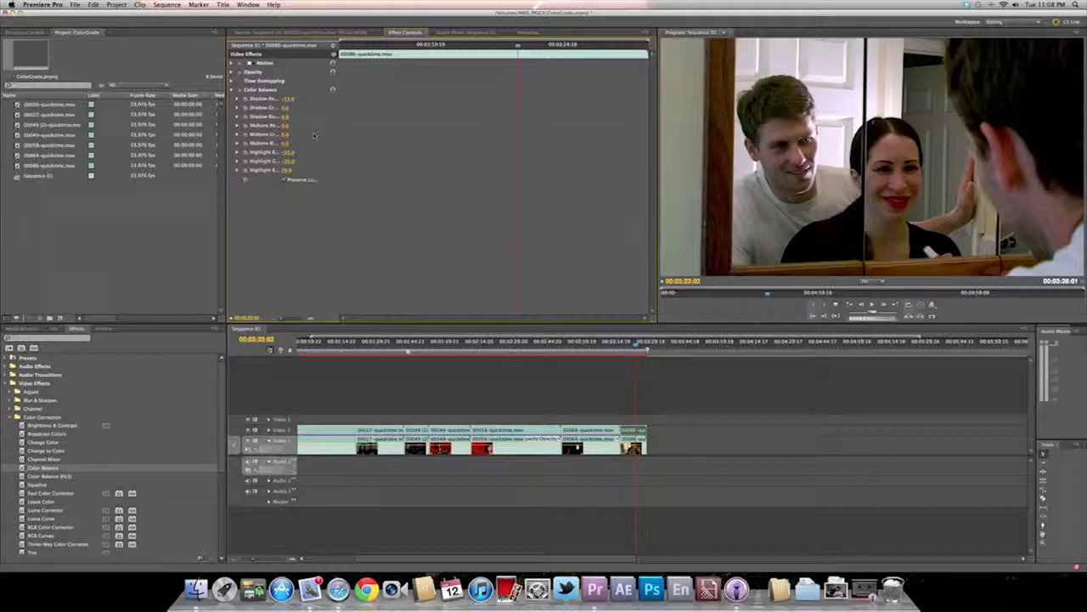
{"action": "left_click_drag", "start_coordinate": [287, 144], "coordinate": [276, 145]}
{"action": "left_click_drag", "start_coordinate": [285, 144], "coordinate": [288, 143]}
{"action": "mouse_move", "coordinate": [285, 127]}
{"action": "left_mouse_down"}
{"action": "mouse_move", "coordinate": [299, 127]}
{"action": "mouse_move", "coordinate": [289, 117]}
{"action": "left_mouse_up"}
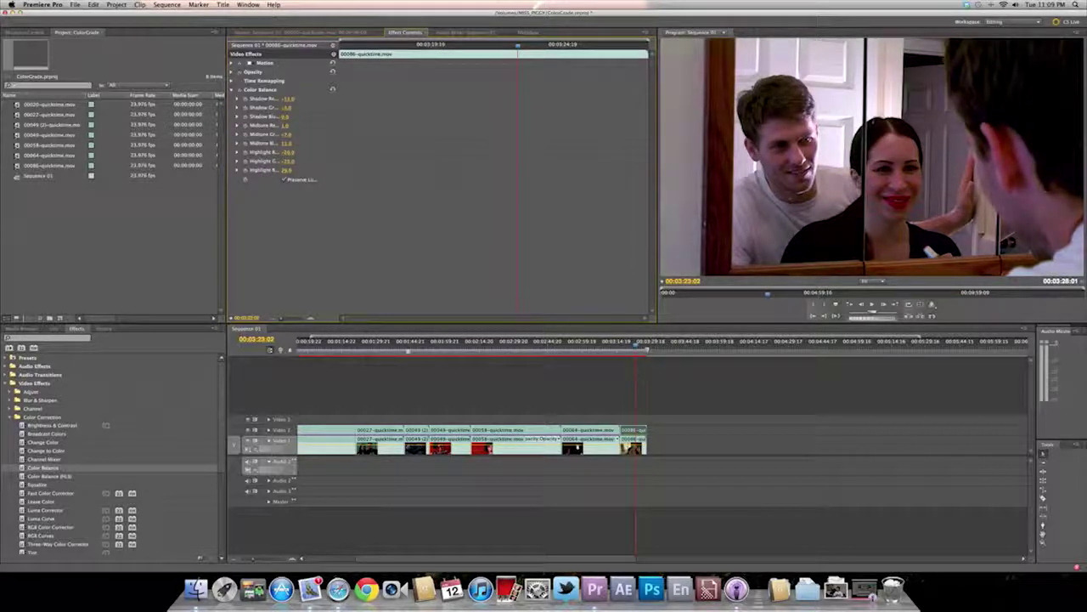
{"action": "left_click_drag", "start_coordinate": [289, 108], "coordinate": [295, 108]}
{"action": "left_click", "coordinate": [284, 180]}
{"action": "left_click", "coordinate": [284, 180]}
Step: Try adding Color Balance (RGB) to the 00086 clip and adjusting its channel values
{"action": "left_click", "coordinate": [11, 418]}
{"action": "left_click_drag", "start_coordinate": [50, 459], "coordinate": [630, 430]}
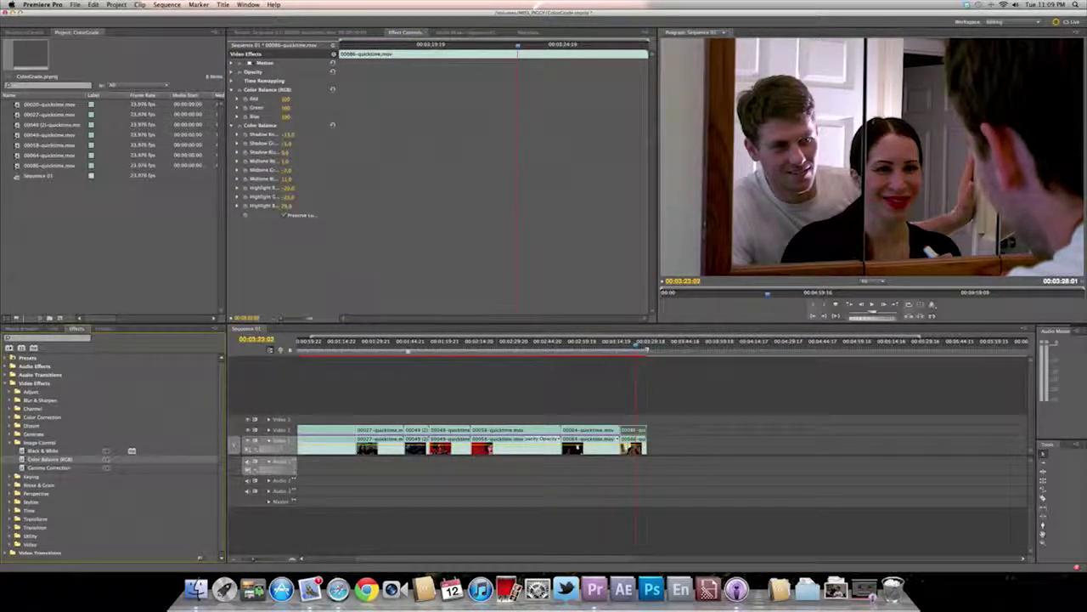
{"action": "mouse_move", "coordinate": [286, 100]}
{"action": "left_mouse_down"}
{"action": "mouse_move", "coordinate": [297, 99]}
{"action": "mouse_move", "coordinate": [280, 109]}
{"action": "mouse_move", "coordinate": [291, 117]}
{"action": "left_mouse_up"}
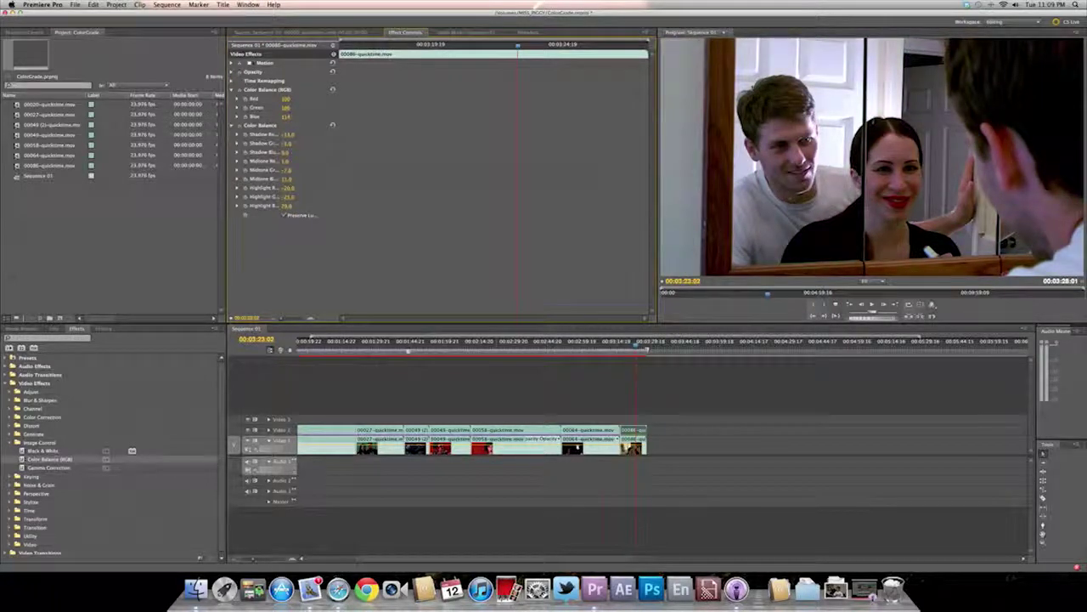
Step: Compare the 00086 clip with Color Balance (RGB) on and off, and delete that effect
{"action": "left_click", "coordinate": [240, 90]}
{"action": "left_click", "coordinate": [241, 90]}
{"action": "left_click", "coordinate": [240, 91]}
{"action": "left_click", "coordinate": [240, 91]}
{"action": "left_click", "coordinate": [240, 91]}
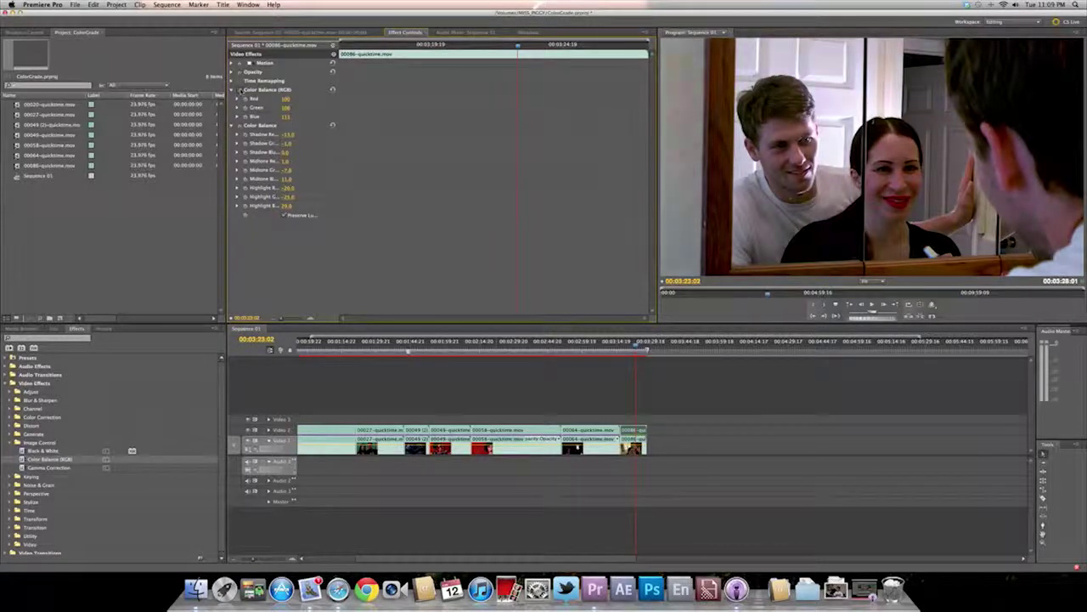
{"action": "left_click", "coordinate": [259, 89]}
{"action": "key", "text": "Delete"}
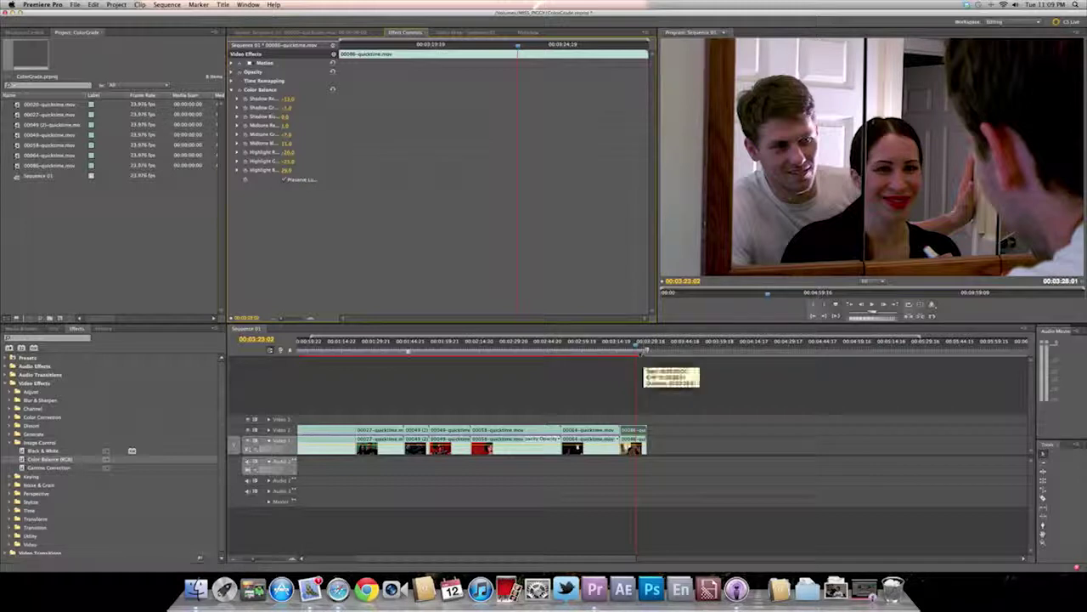
Step: Scrub the whole sequence from its start through the 00086 clip to review the graded shots
{"action": "left_click_drag", "start_coordinate": [636, 345], "coordinate": [259, 347]}
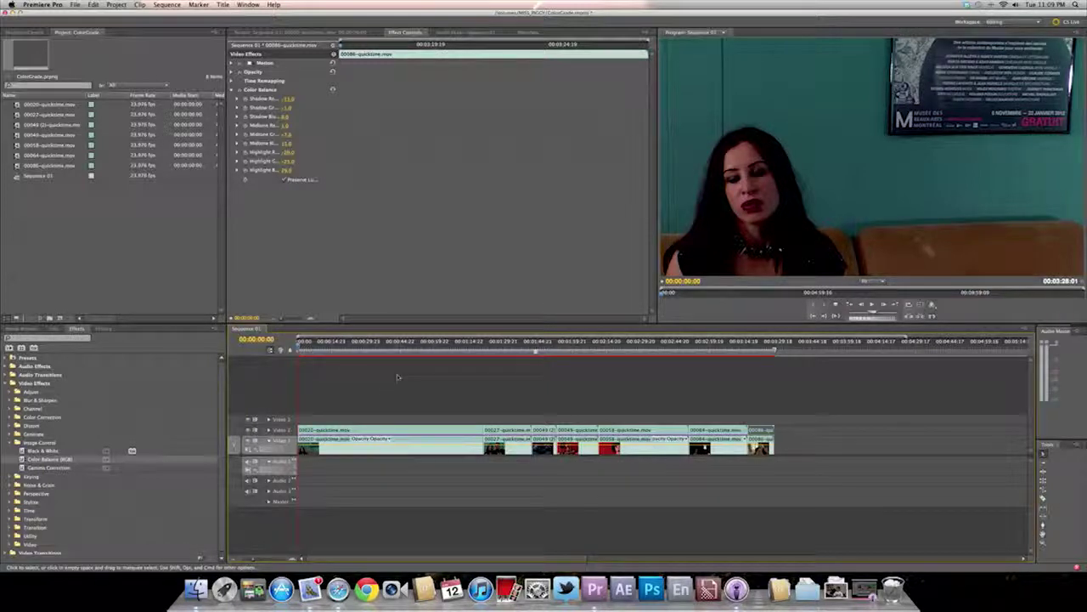
{"action": "left_click_drag", "start_coordinate": [397, 376], "coordinate": [361, 427]}
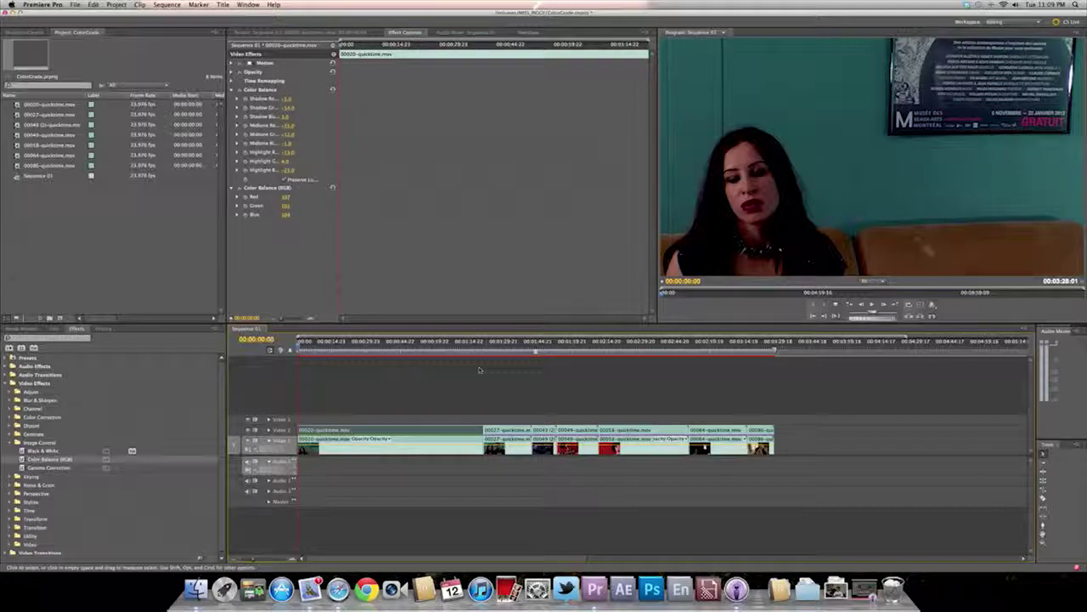
{"action": "left_click_drag", "start_coordinate": [378, 343], "coordinate": [756, 365]}
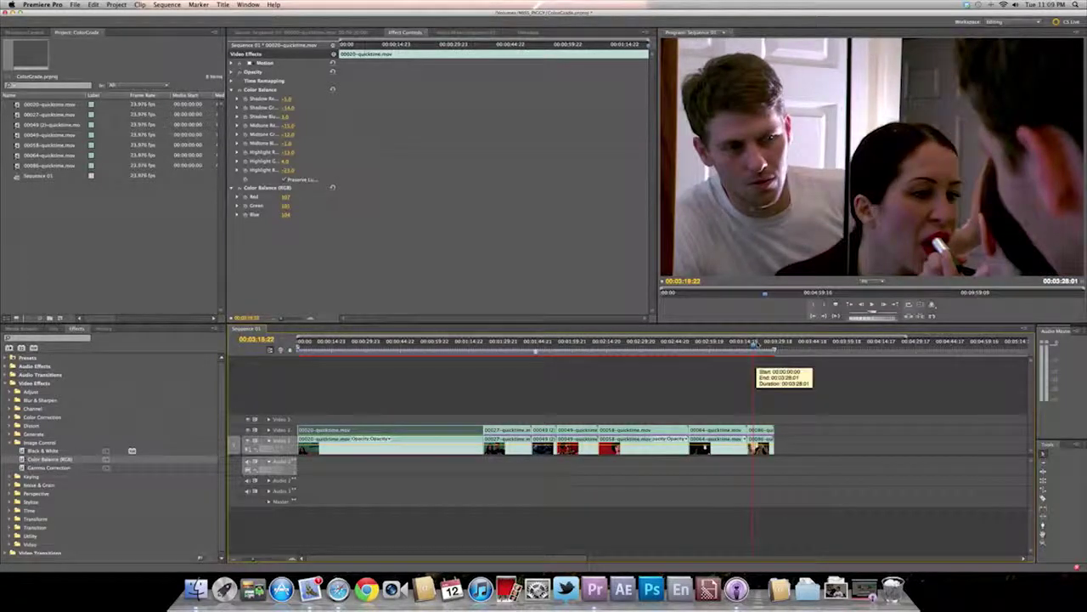
{"action": "left_click", "coordinate": [752, 344]}
{"action": "left_click_drag", "start_coordinate": [754, 344], "coordinate": [769, 344]}
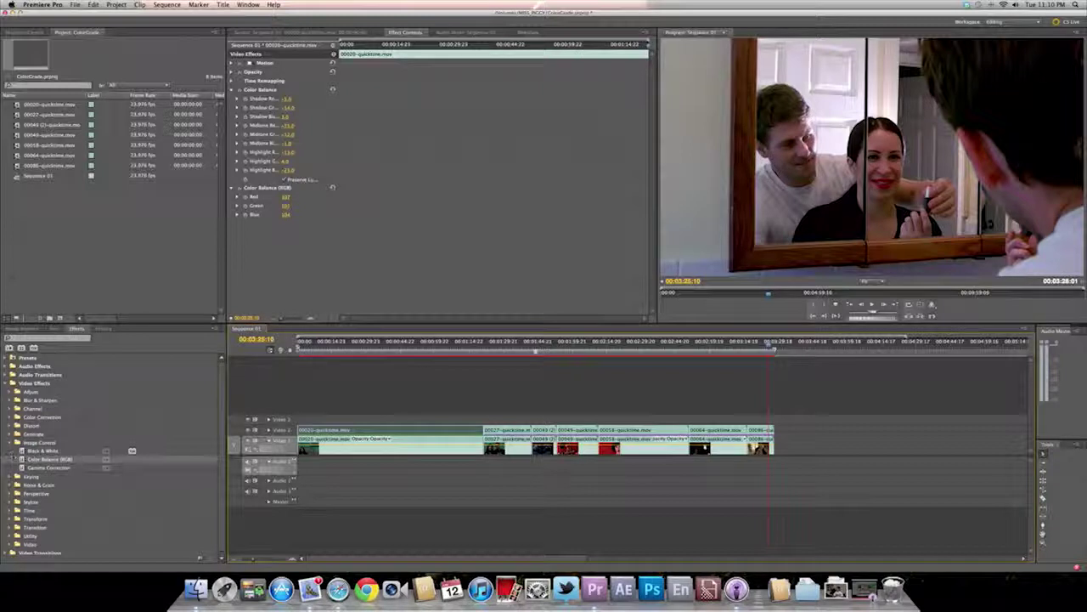
Step: Review where Color Balance sits under Color Correction and Color Balance (RGB) under Image Control in the video effects
{"action": "left_click", "coordinate": [12, 443]}
{"action": "left_click", "coordinate": [10, 383]}
{"action": "left_click", "coordinate": [11, 383]}
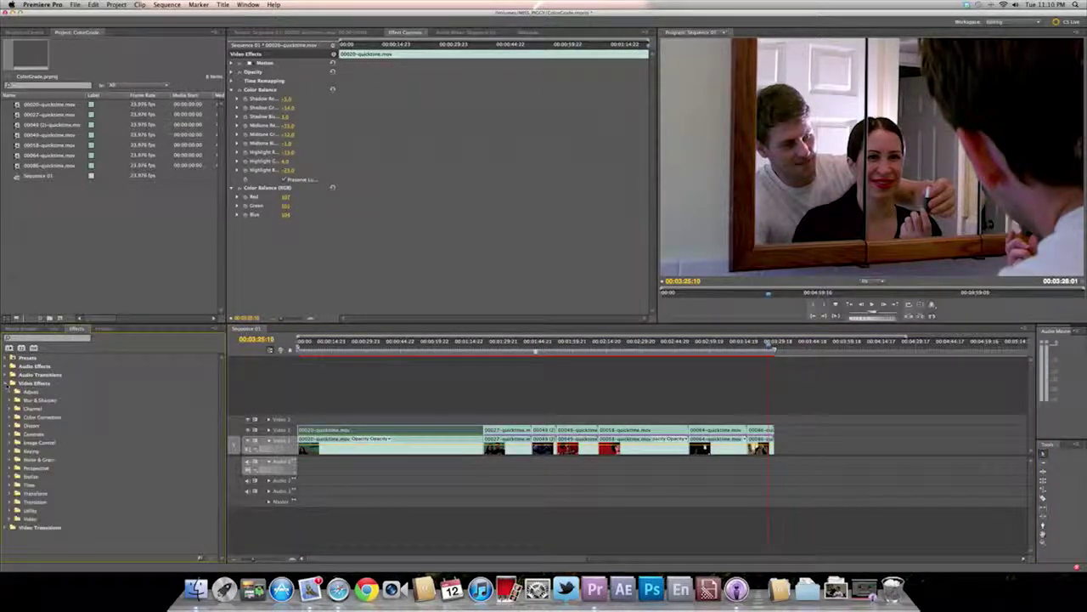
{"action": "left_click", "coordinate": [11, 417]}
{"action": "left_click", "coordinate": [30, 468]}
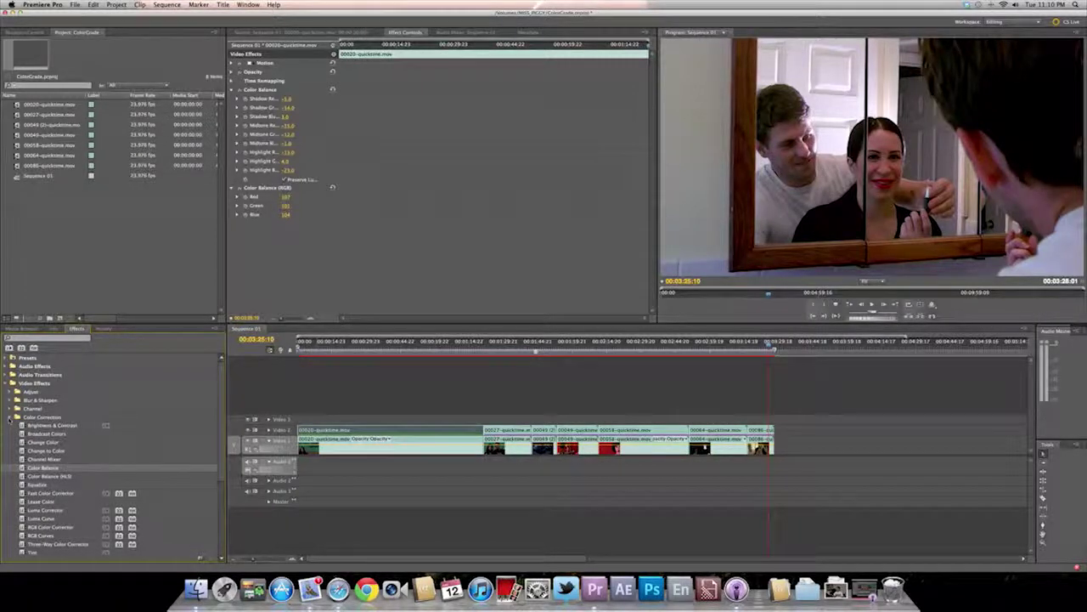
{"action": "left_click", "coordinate": [10, 417]}
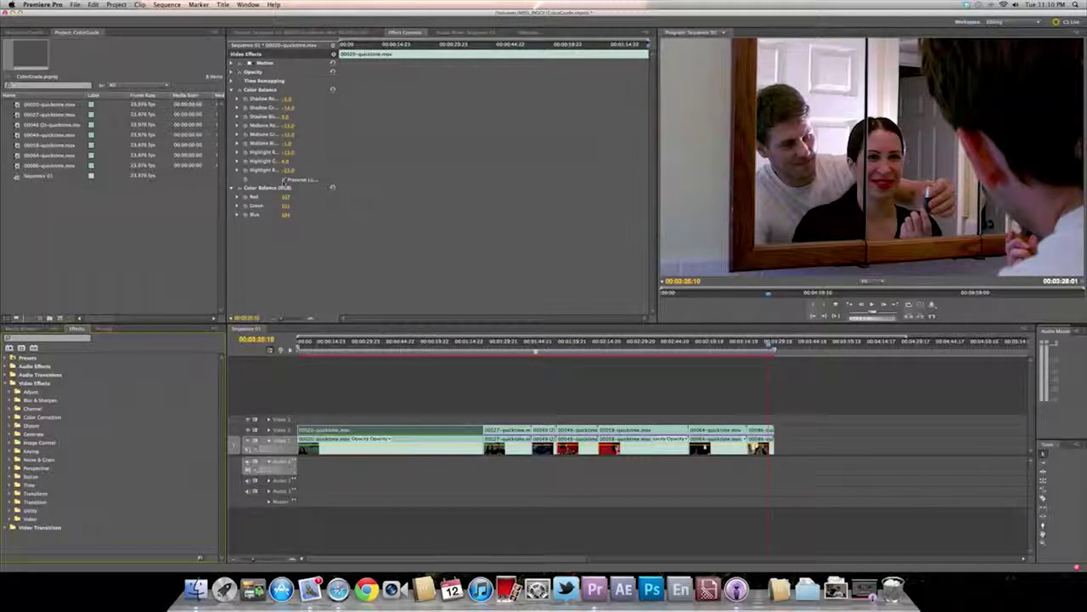
{"action": "left_click", "coordinate": [283, 179]}
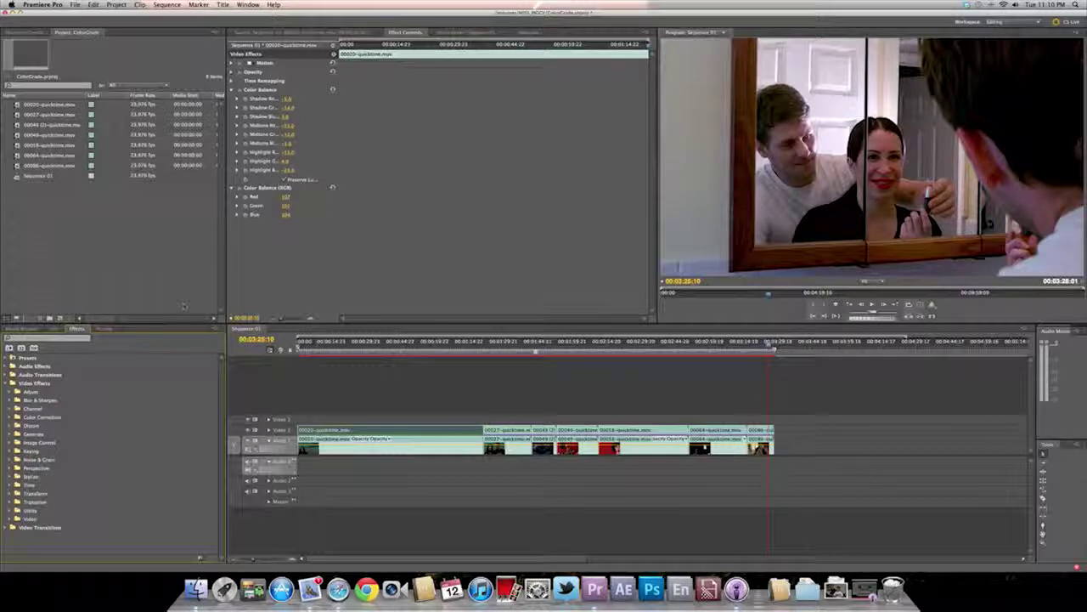
{"action": "left_click", "coordinate": [12, 443]}
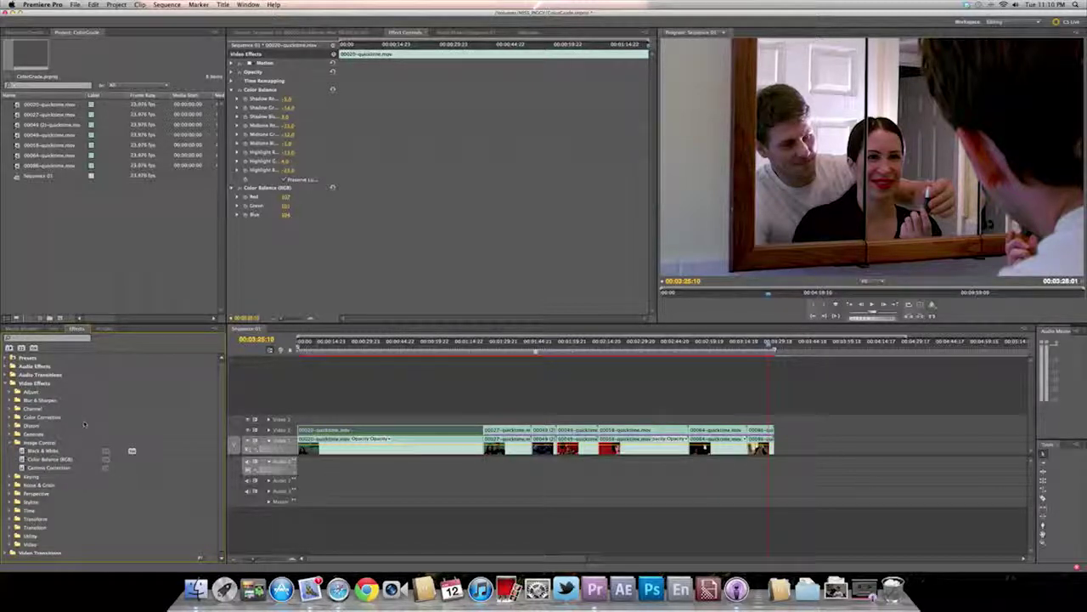
{"action": "left_click", "coordinate": [10, 443]}
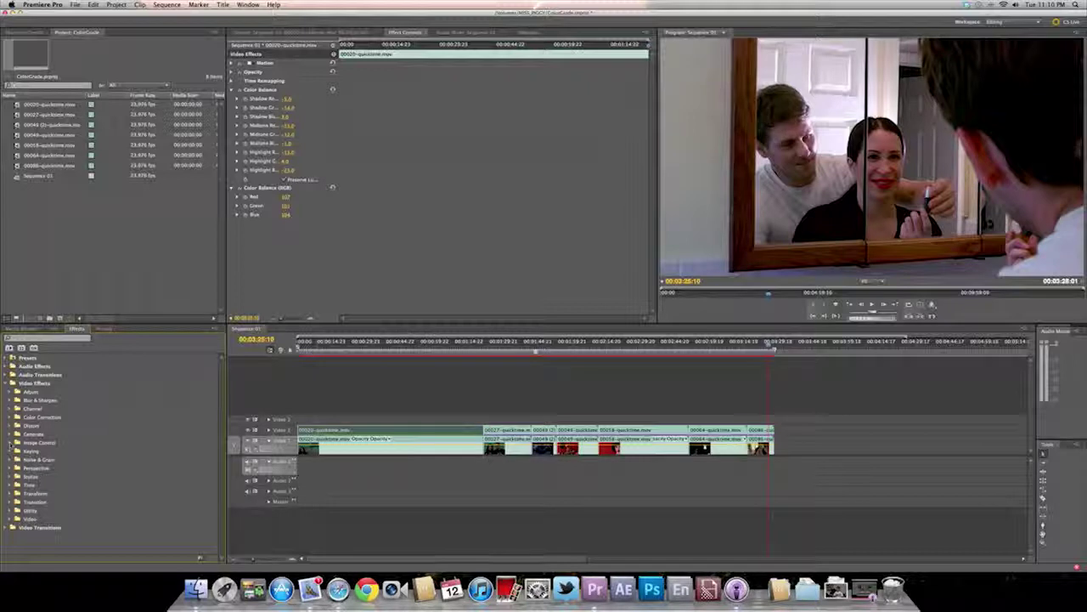